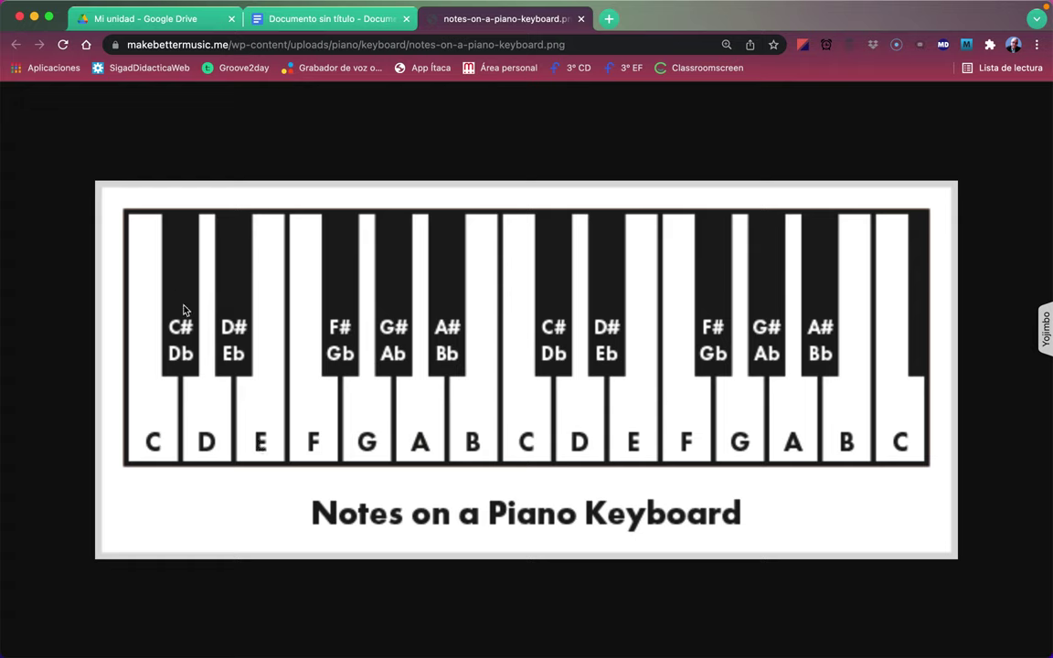
- In the untitled Google Docs document, fill the empty note cell above 4 with Re# and Mib on separate lines
click(322, 28)
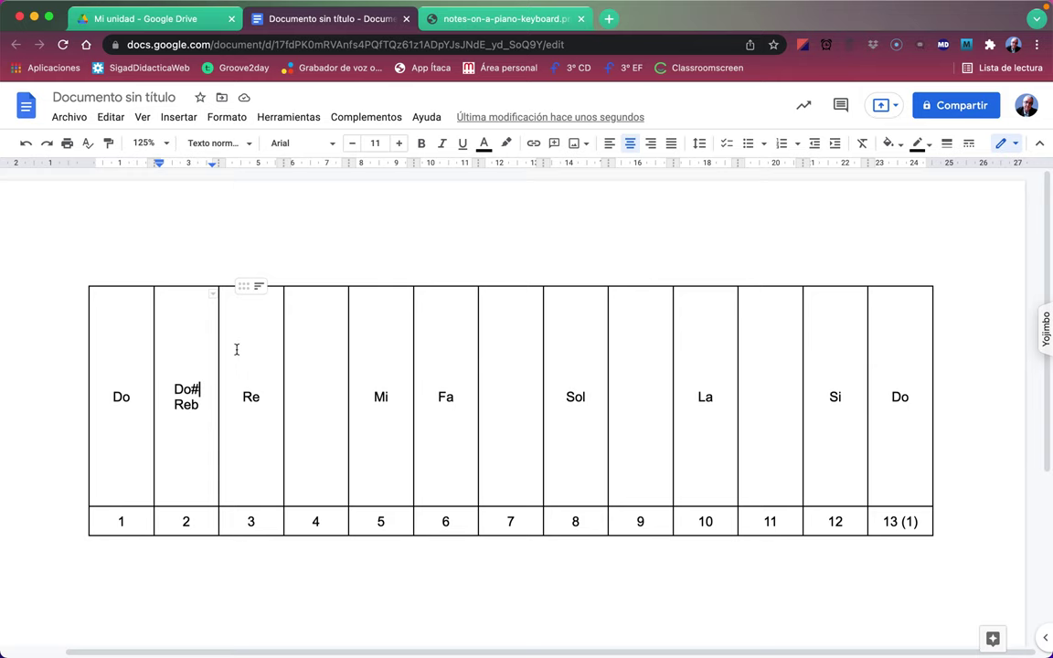
key(Tab)
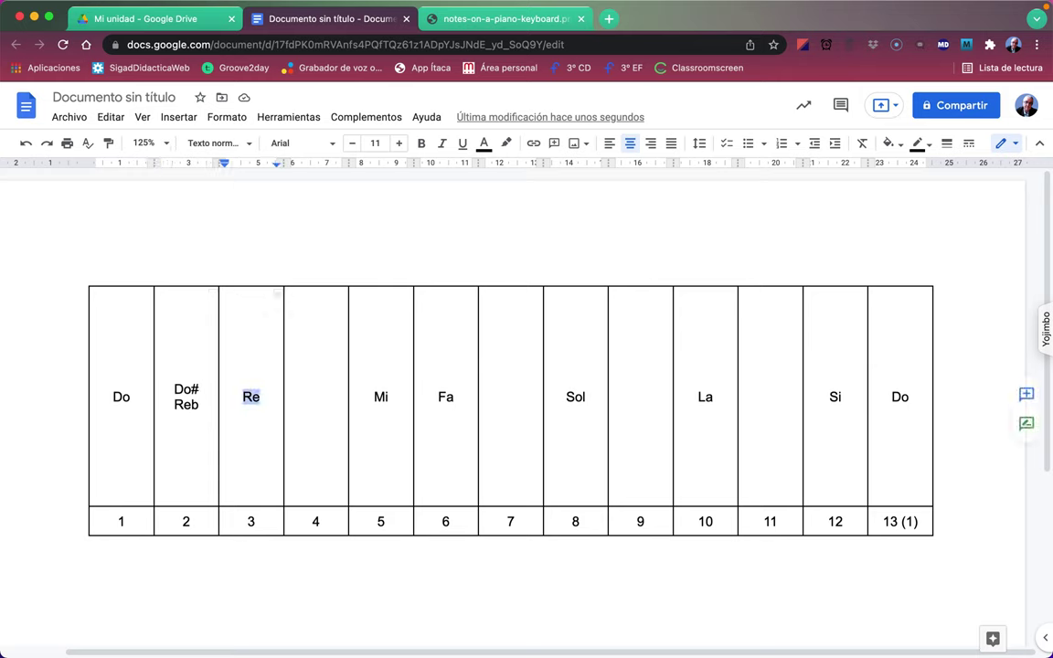
key(Tab)
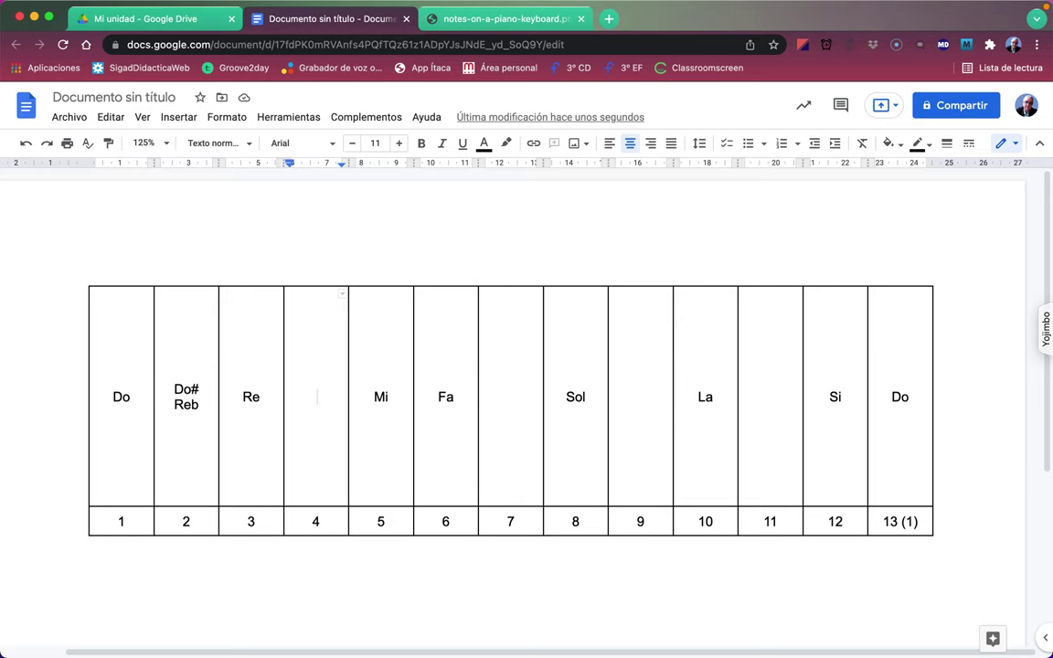
text(R)
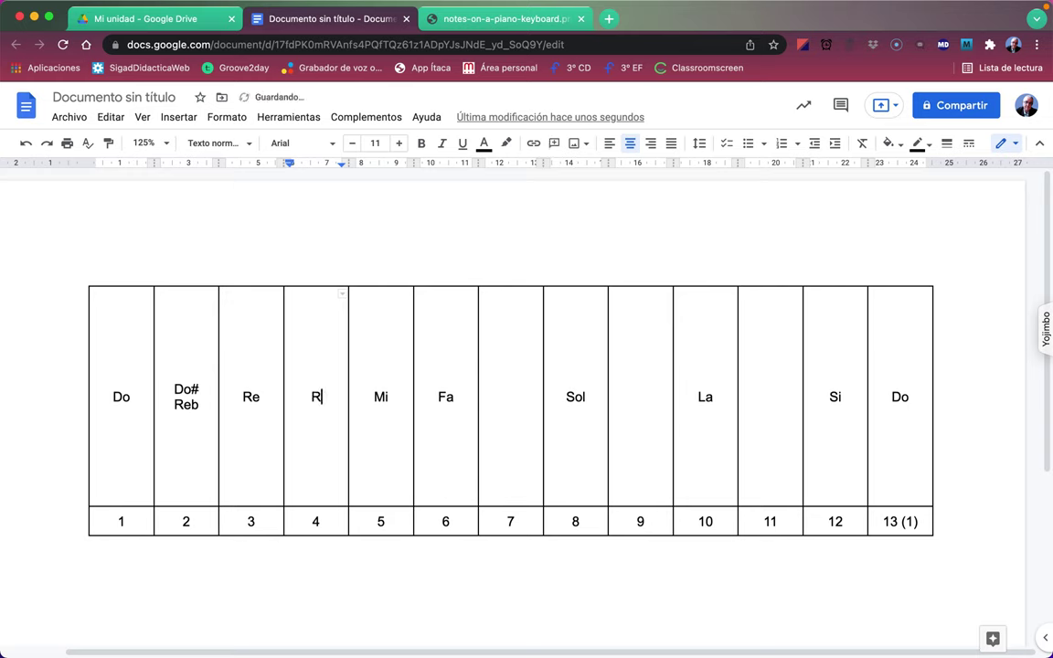
text(e#)
key(Return)
text(Mib)
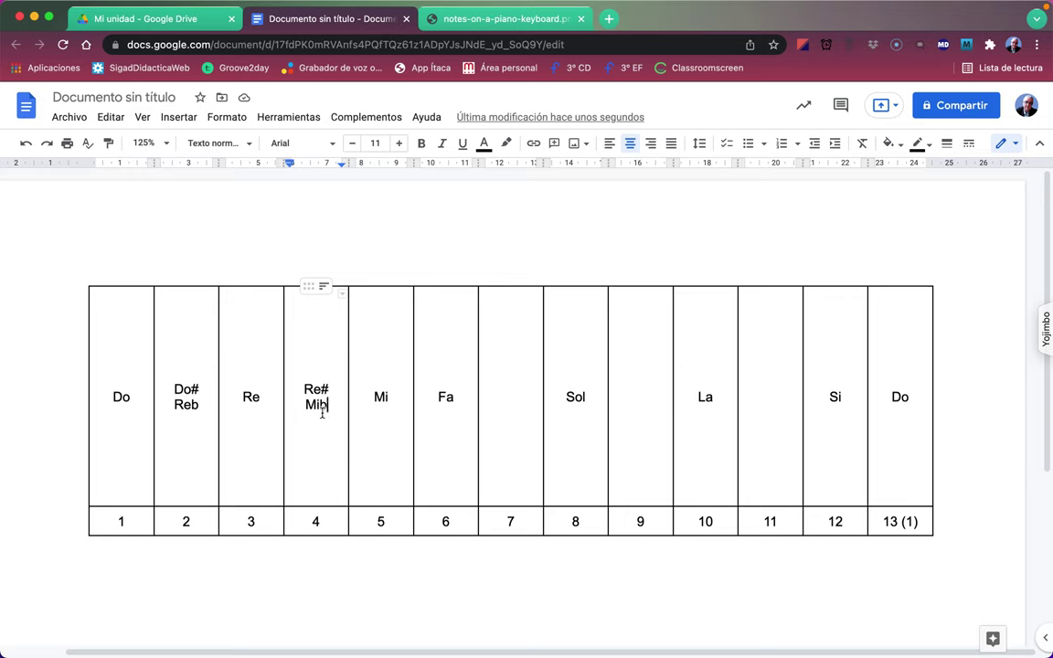
- Add Mi# on a second line beneath Fa in the note cell above 6
click(380, 423)
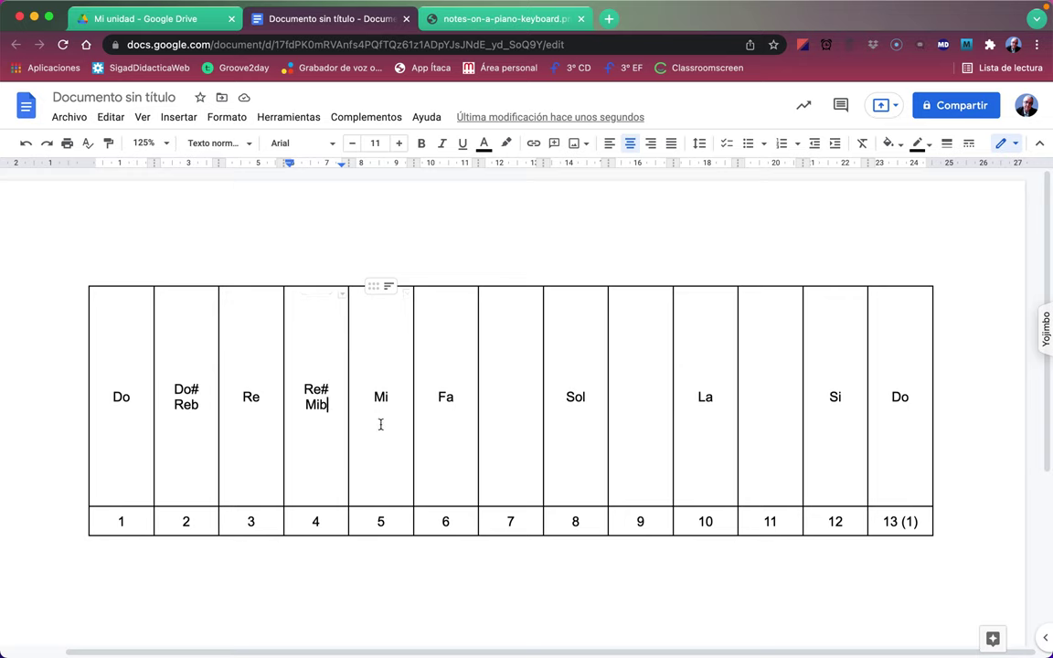
click(443, 419)
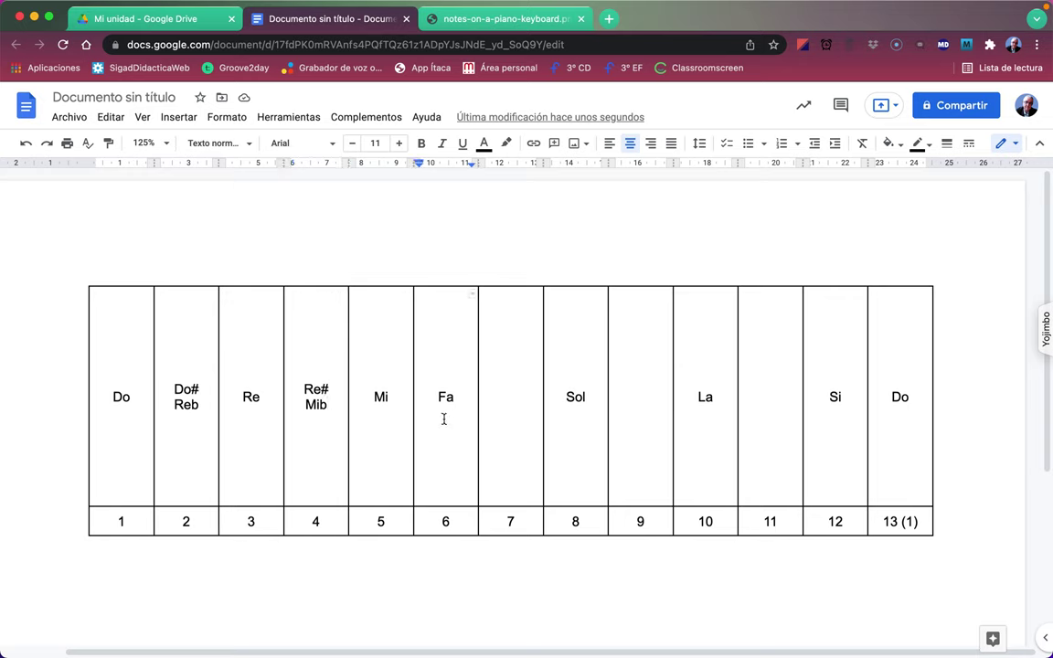
click(402, 423)
click(447, 437)
key(Up)
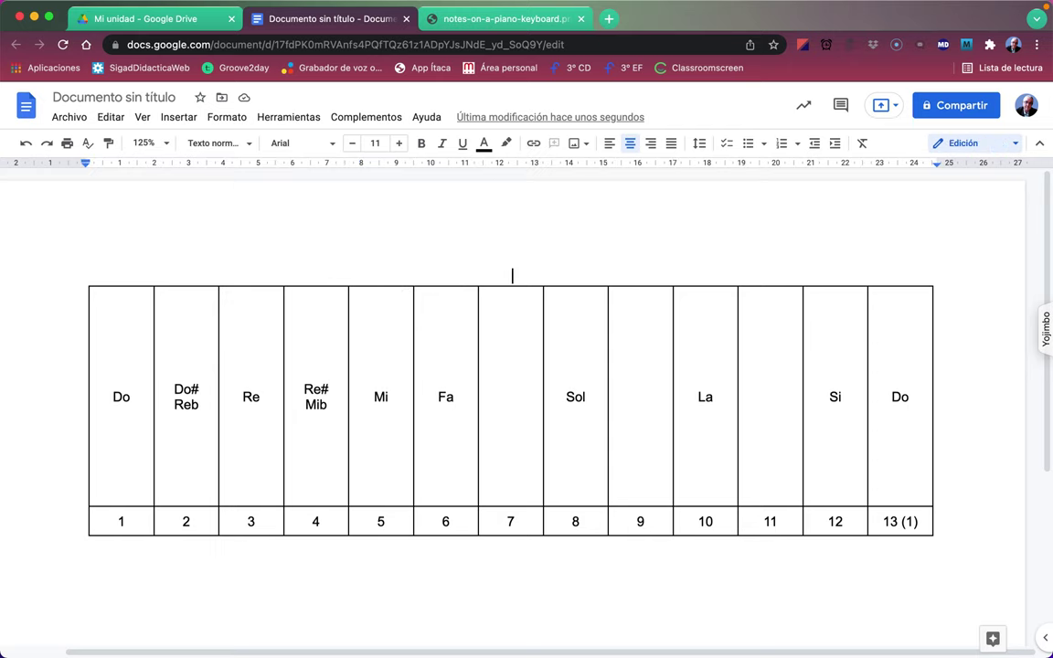
click(445, 397)
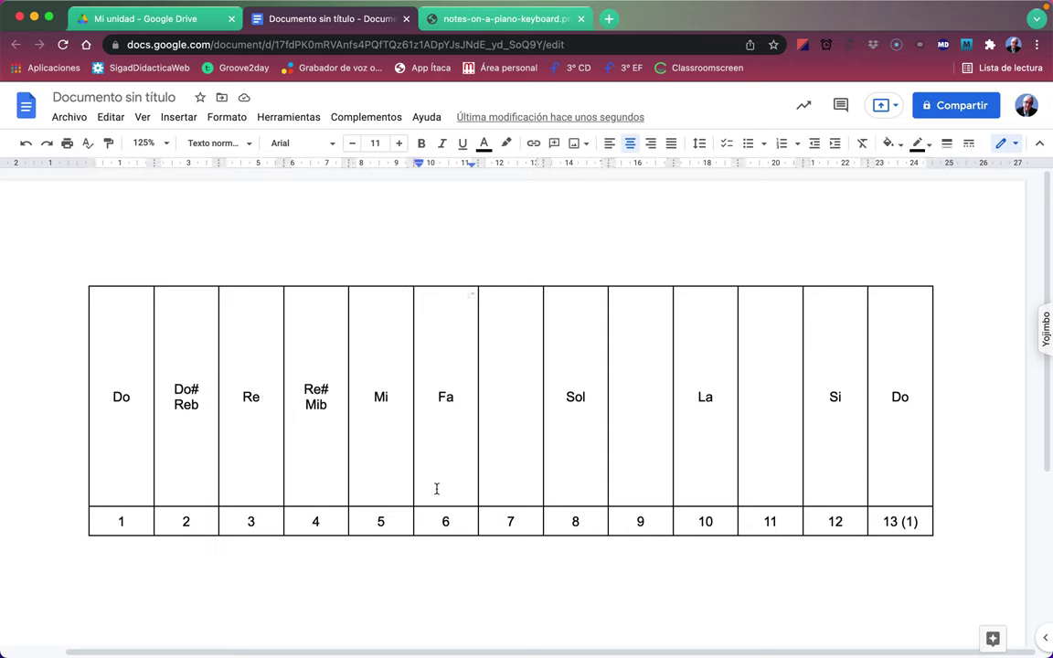
key(Right)
key(Return)
text(Mi)
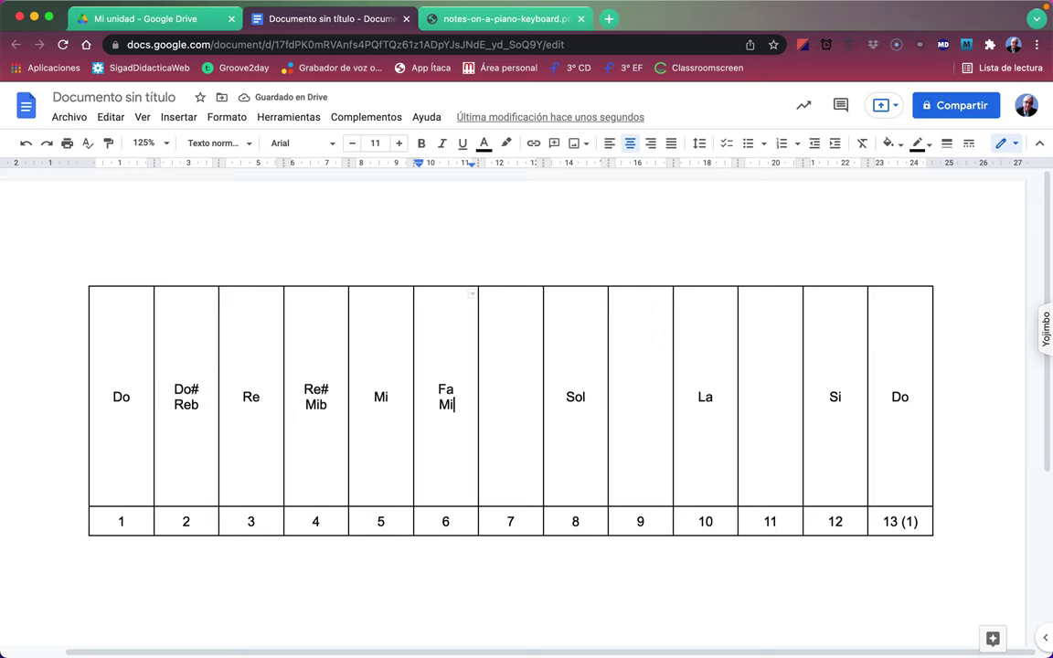
text(#)
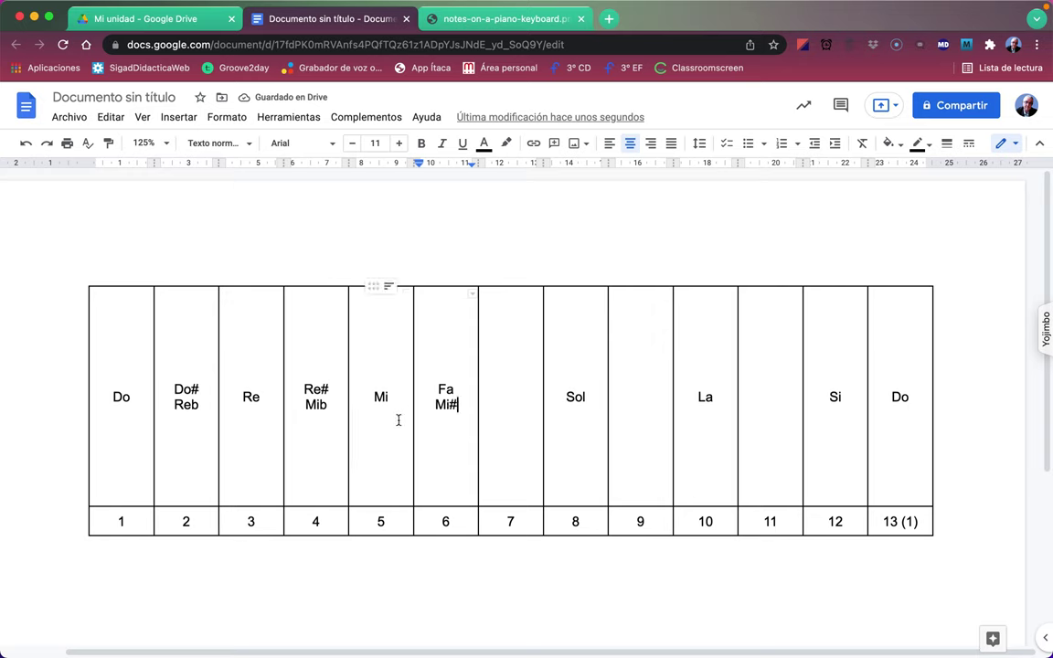
- Remove the Mi# line beneath Fa and check the notes on the piano keyboard image
key(BackSpace)
key(BackSpace)
key(BackSpace)
key(super+shift+l)
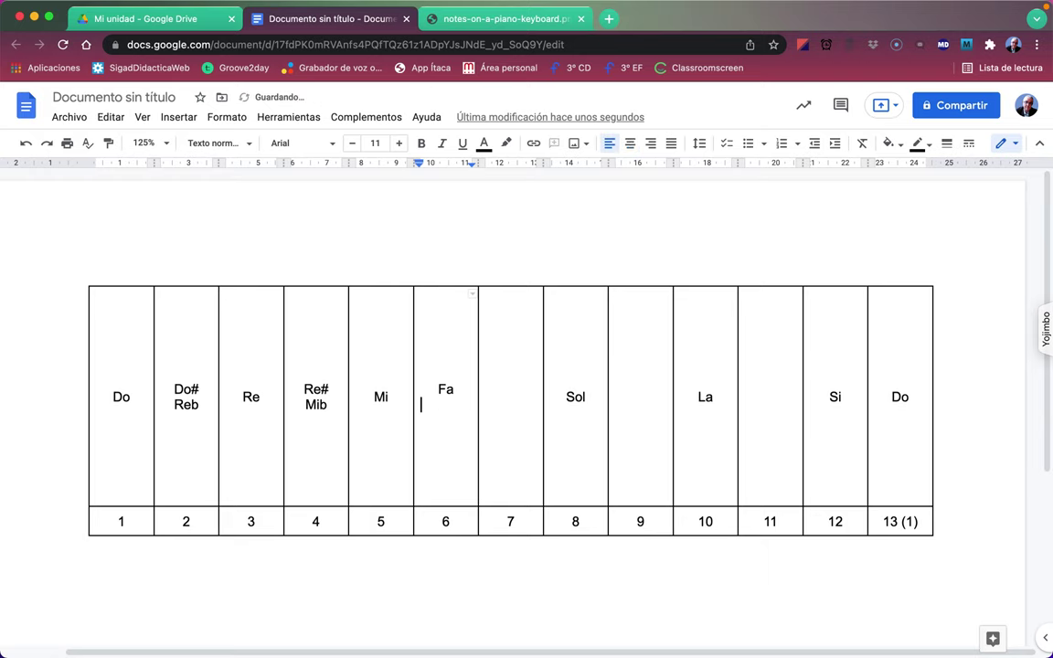
click(489, 18)
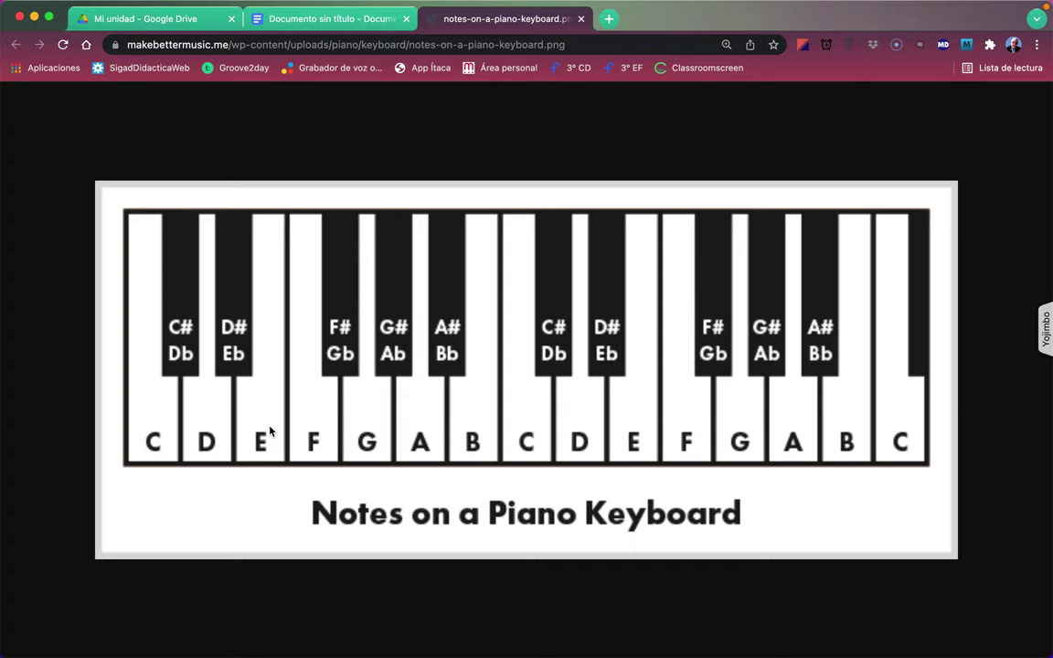
click(358, 20)
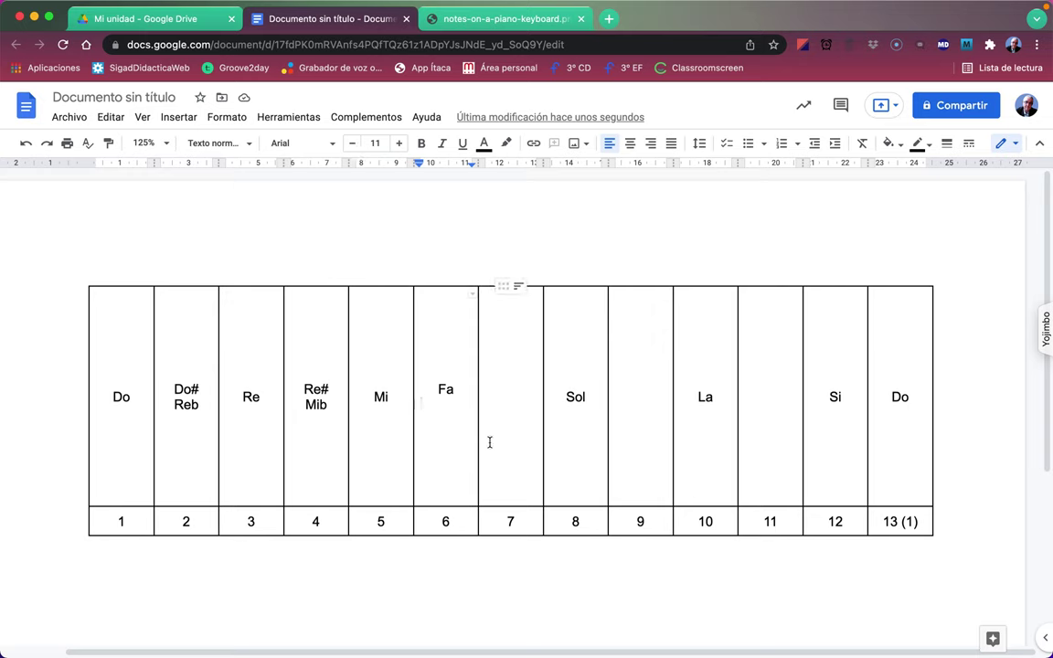
key(BackSpace)
- Fill the empty note cell above 7 with Fa# and Solb on separate lines
click(507, 393)
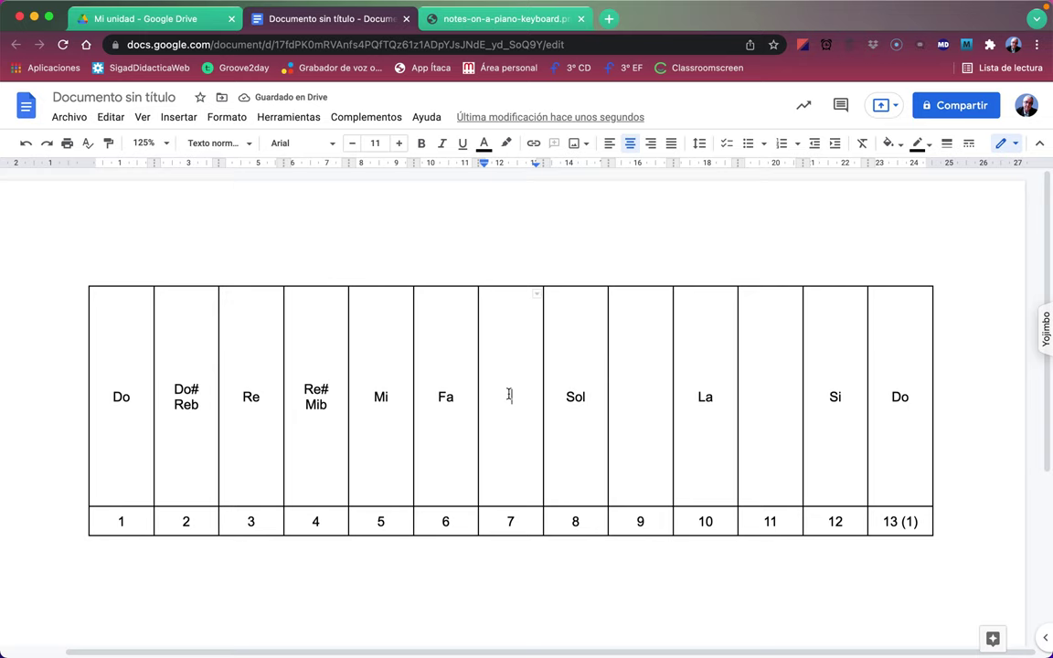
text(Fa#)
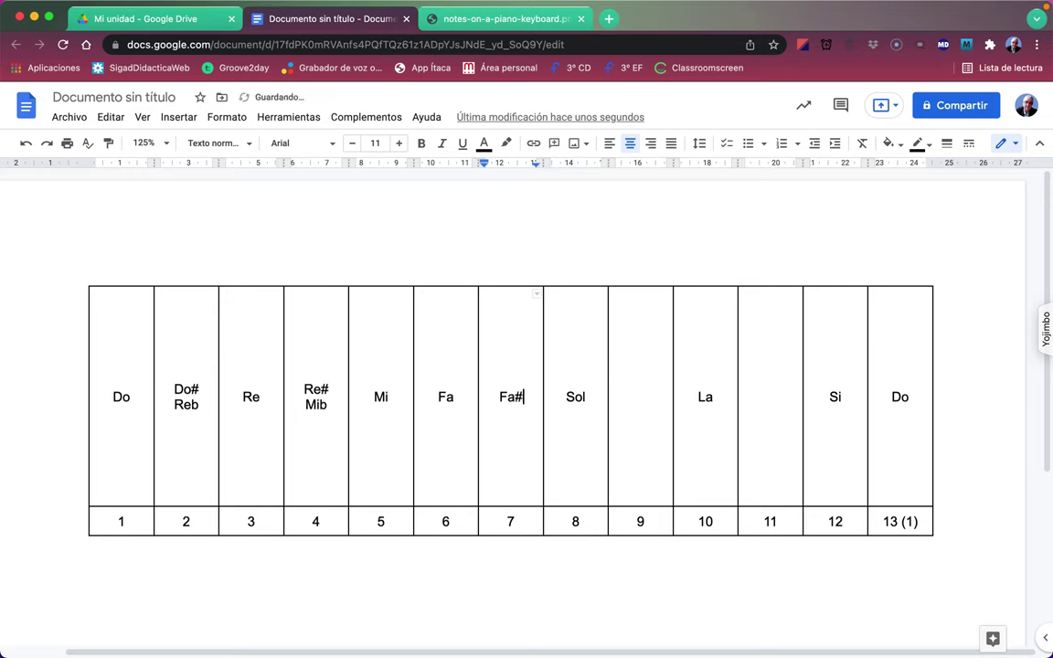
key(Return)
text(Solb)
- Fill the empty note cell above 9 with Sol# and Lab on separate lines
key(Tab)
key(Tab)
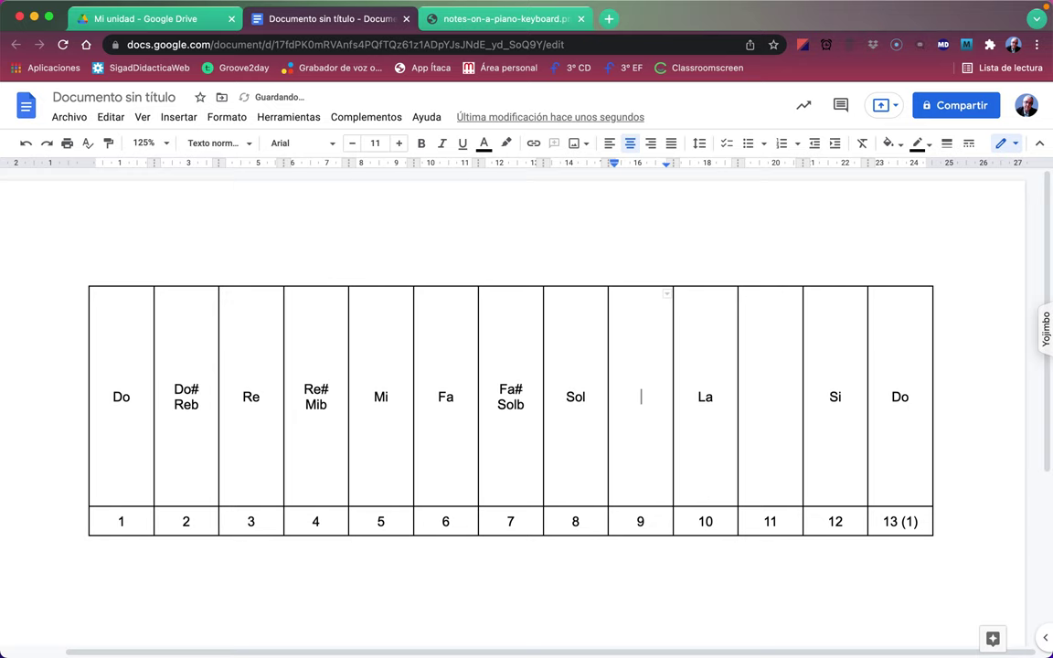
text(Sol#)
key(Return)
text(Lab)
- Fill the empty note cell above 11 with La# and Sib on separate lines
click(771, 397)
text(La)
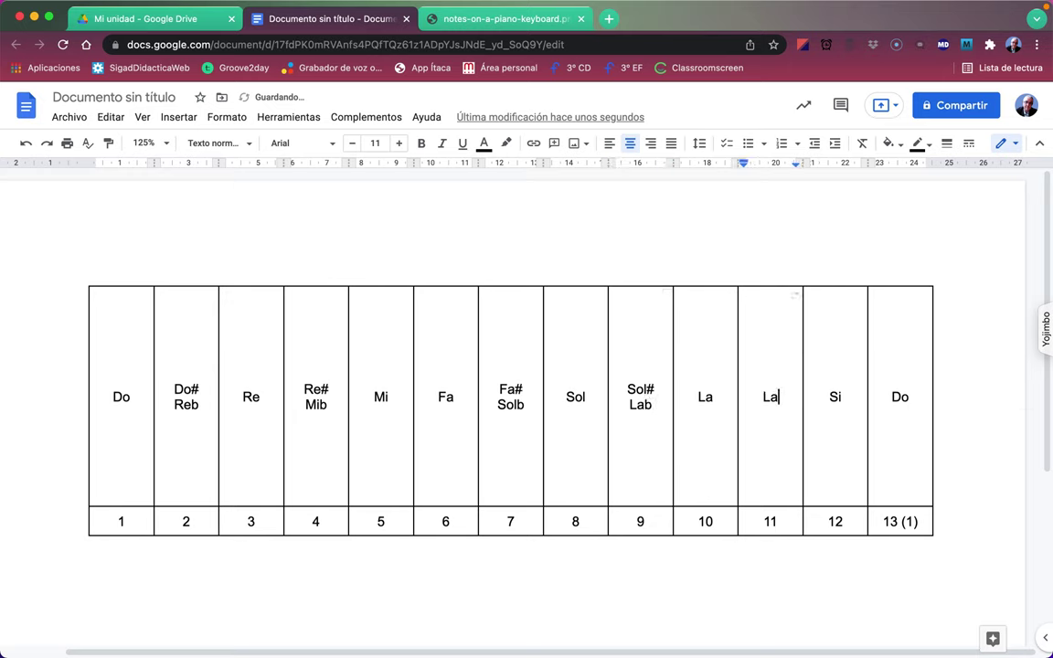
text(#)
key(Return)
text(Sib)
- Compare the Si and final Do cells of the table with the piano keyboard image
click(826, 396)
click(840, 396)
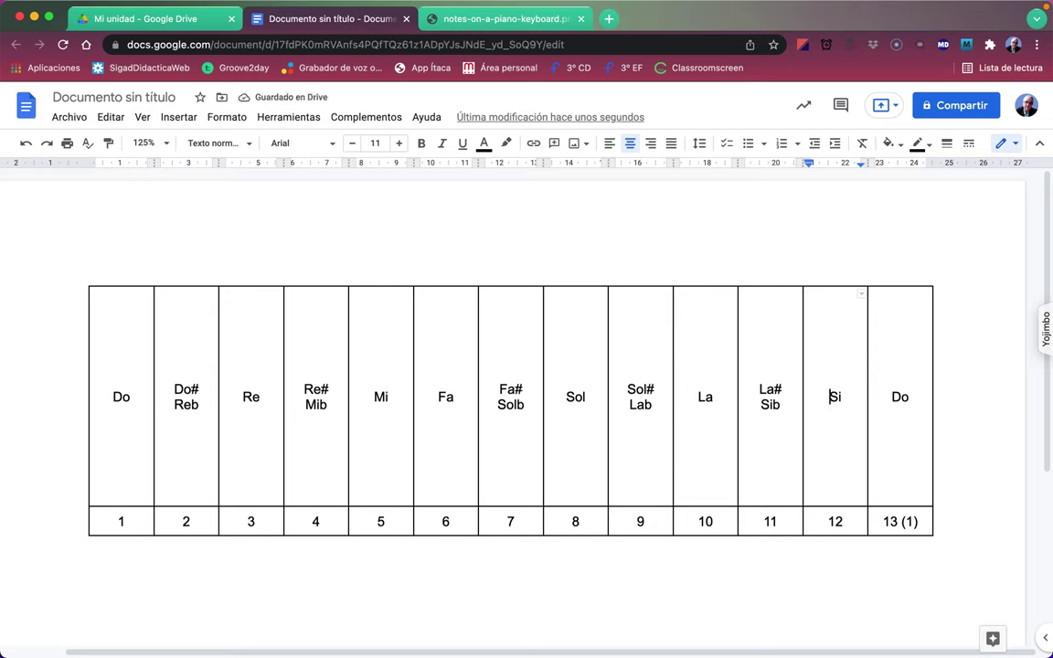
click(893, 397)
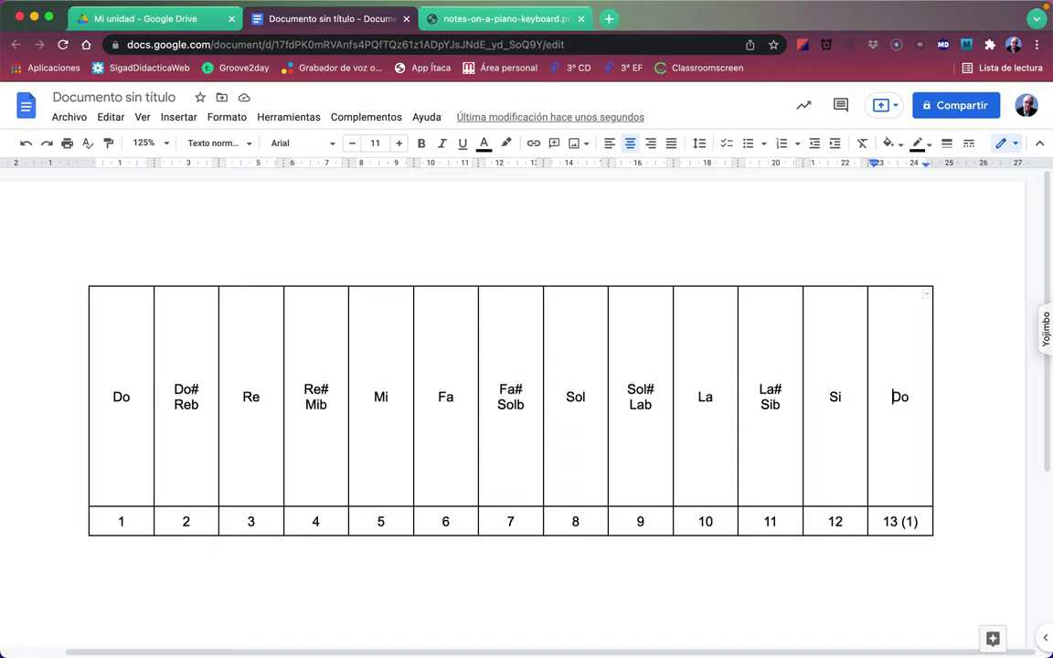
key(ctrl+Tab)
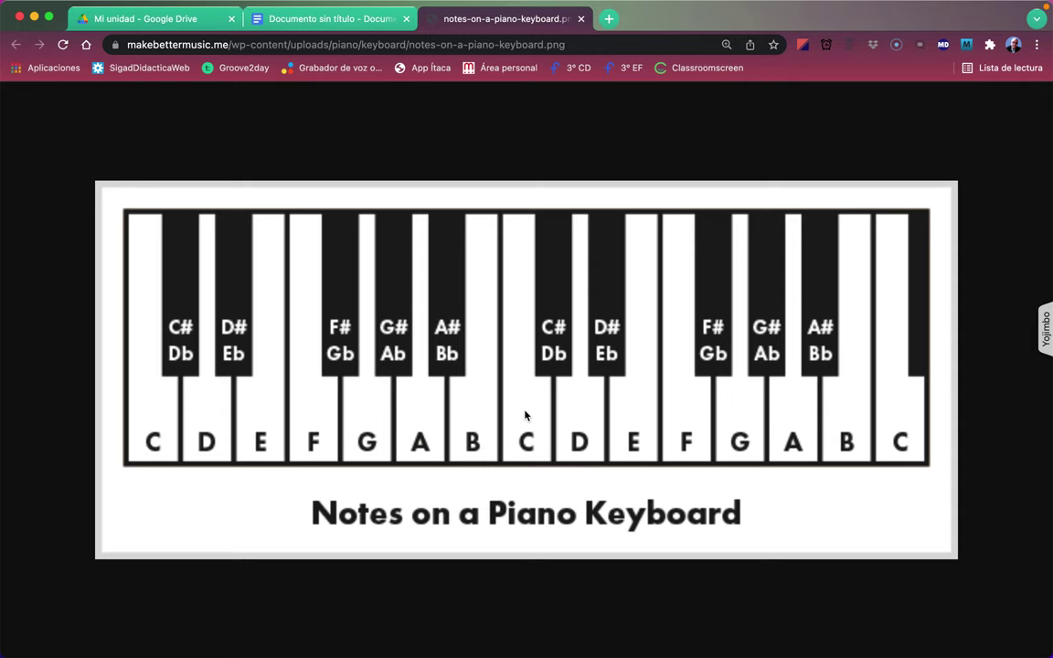
key(ctrl+Tab)
key(ctrl+Tab)
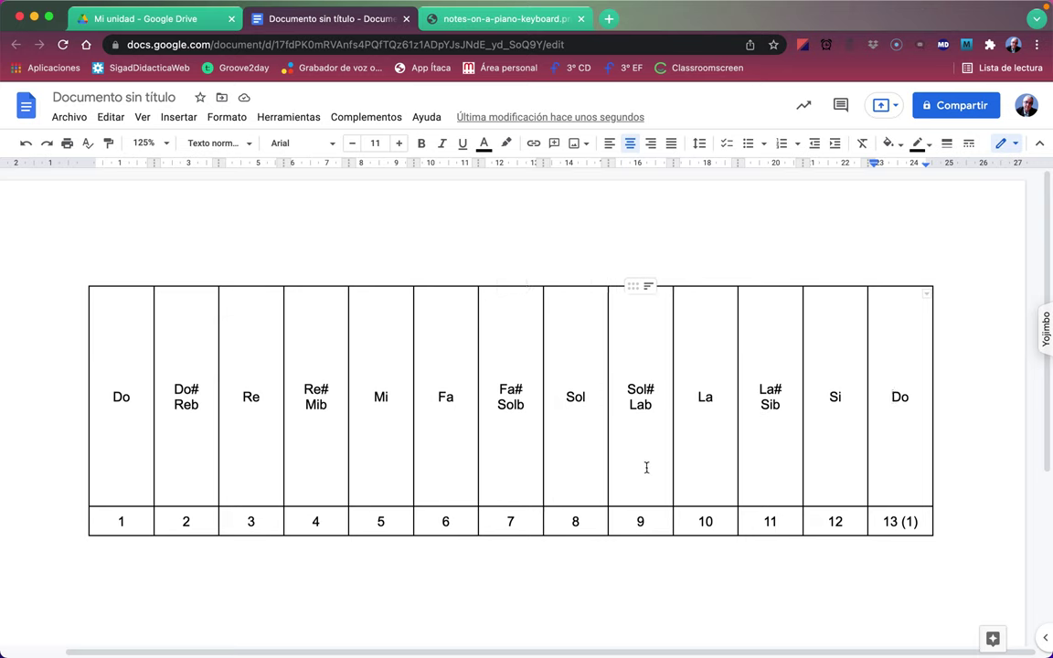
- Highlight the full note row, and examine the distance from Do through Do#/Reb to Re
click(846, 462)
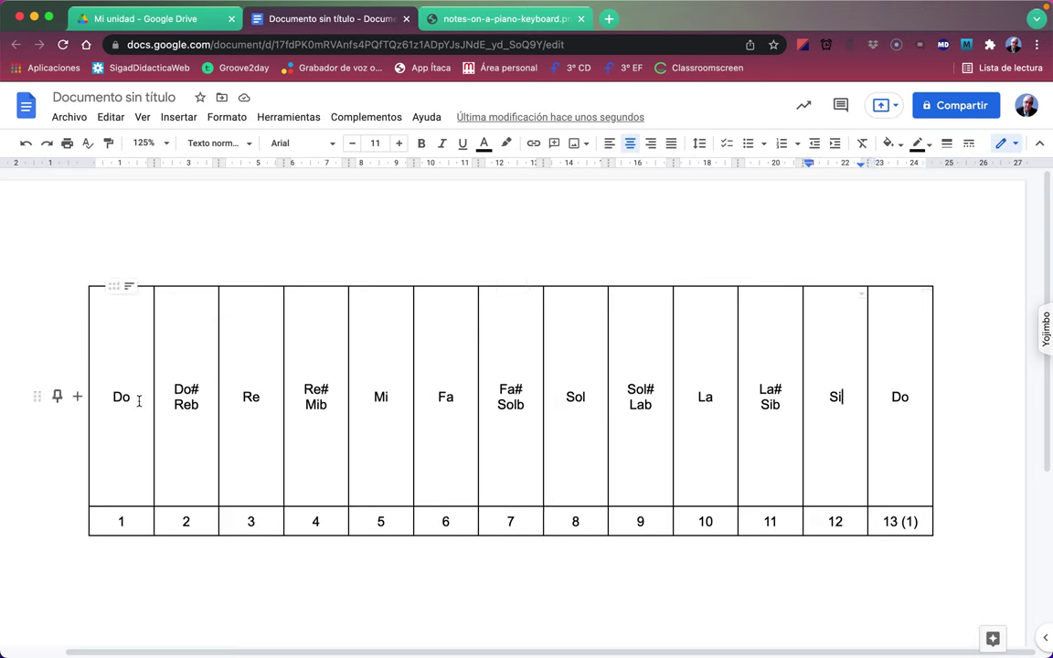
drag(139, 399, 893, 423)
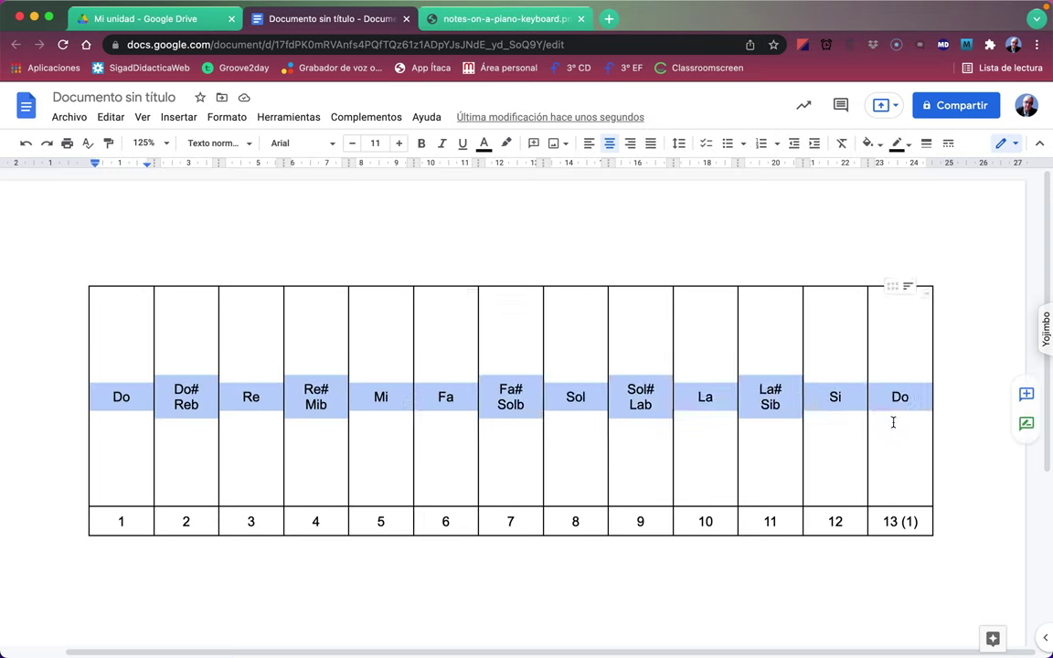
click(701, 395)
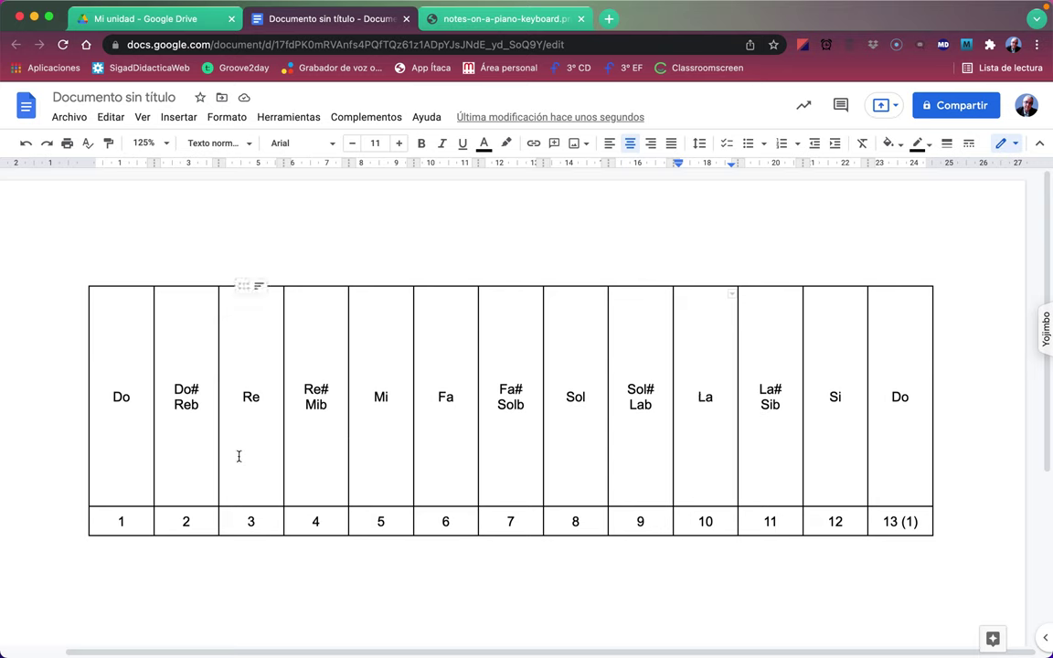
click(138, 397)
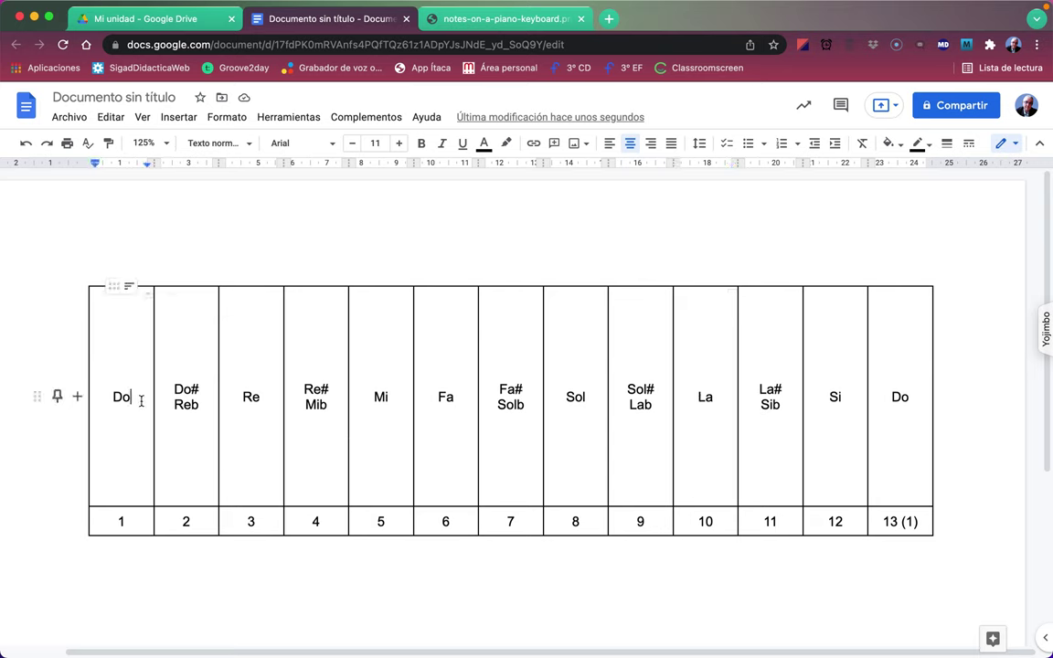
drag(141, 400, 247, 403)
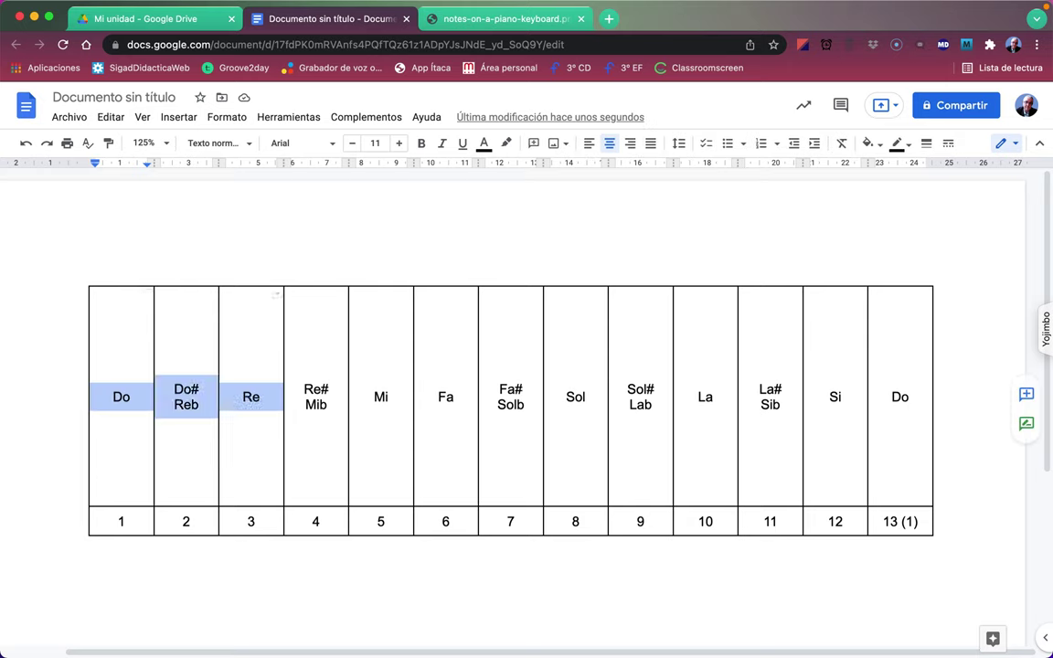
click(93, 398)
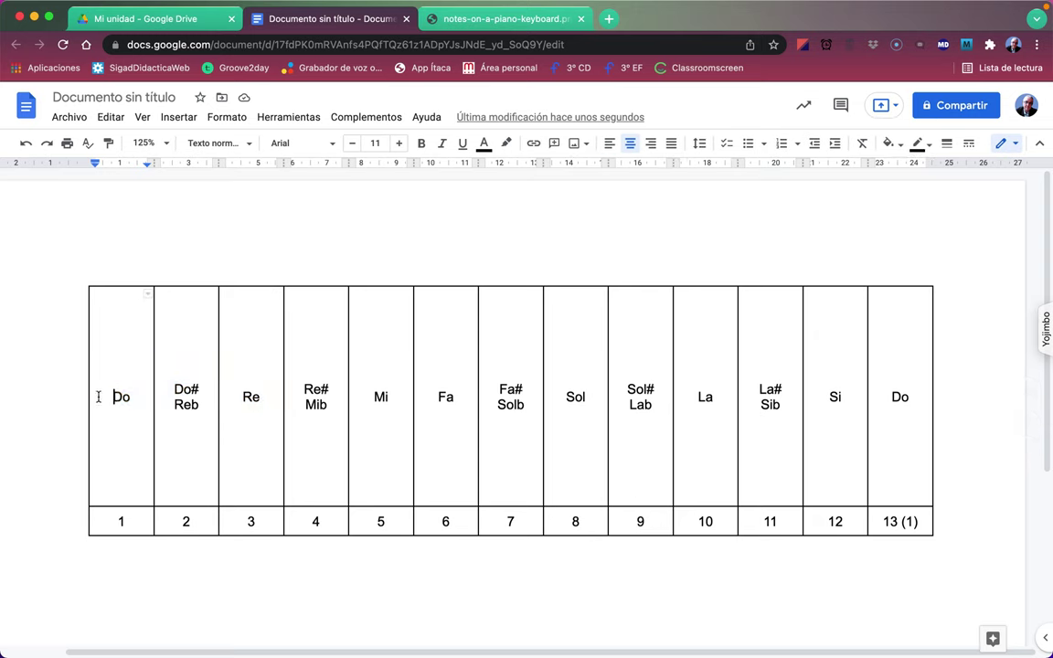
click(190, 384)
click(256, 396)
- Examine the distance from Re through Re#/Mib to Mi, and continue to Fa in the note row
drag(257, 397, 379, 395)
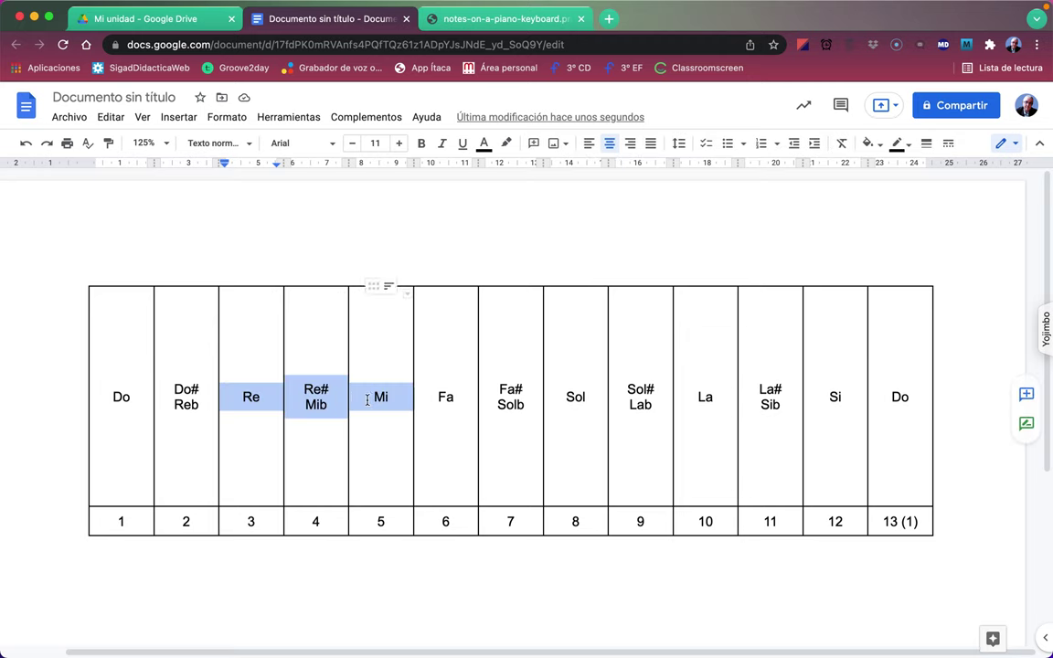
click(261, 397)
click(337, 399)
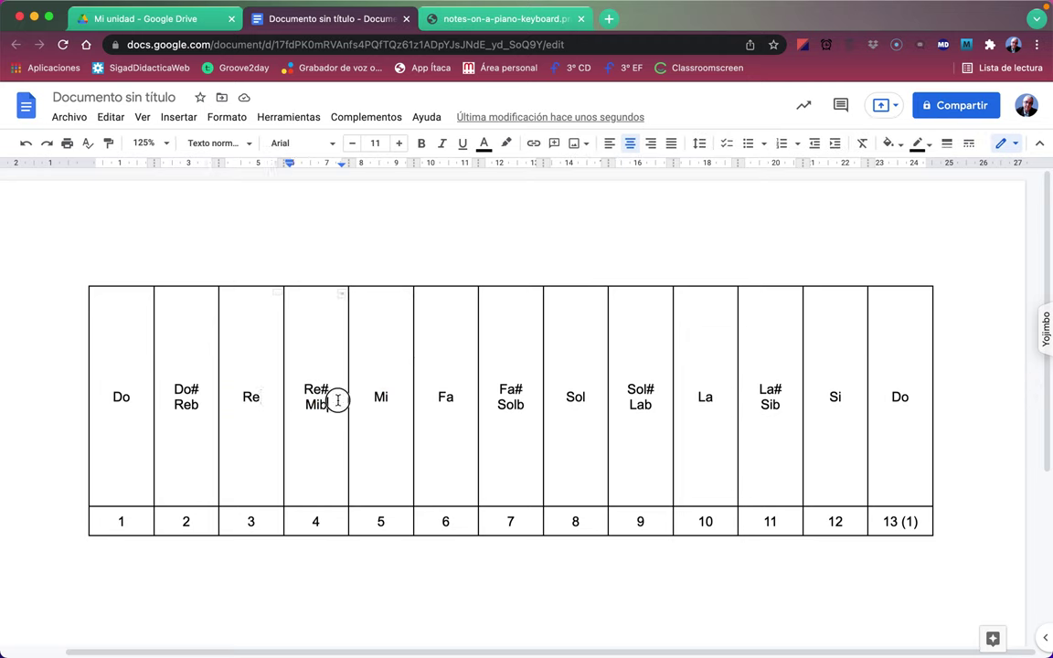
click(389, 403)
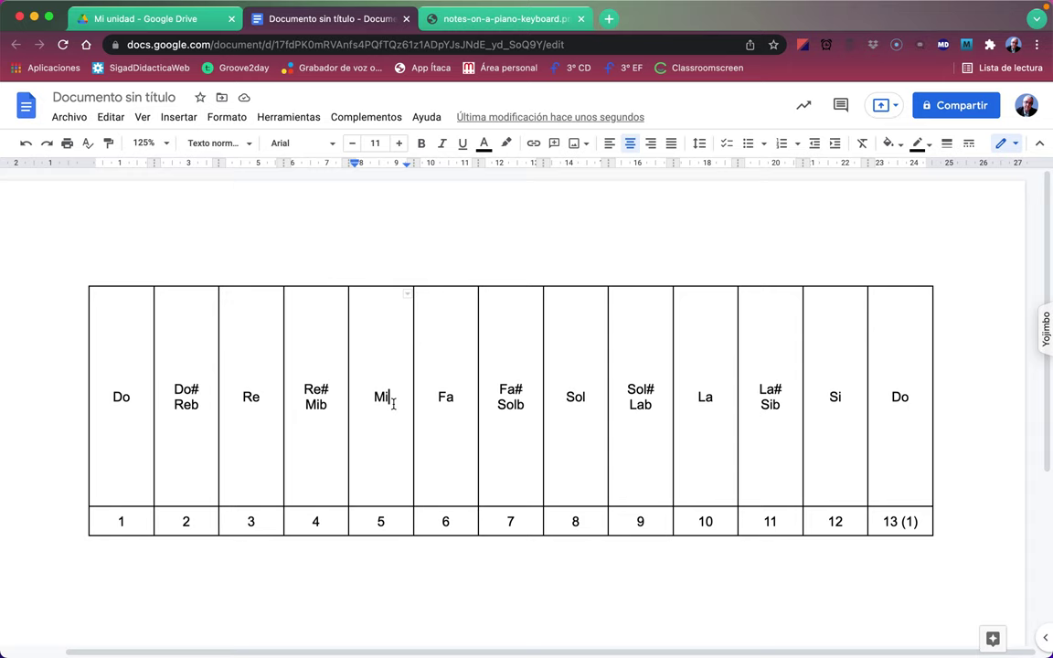
click(270, 414)
click(336, 414)
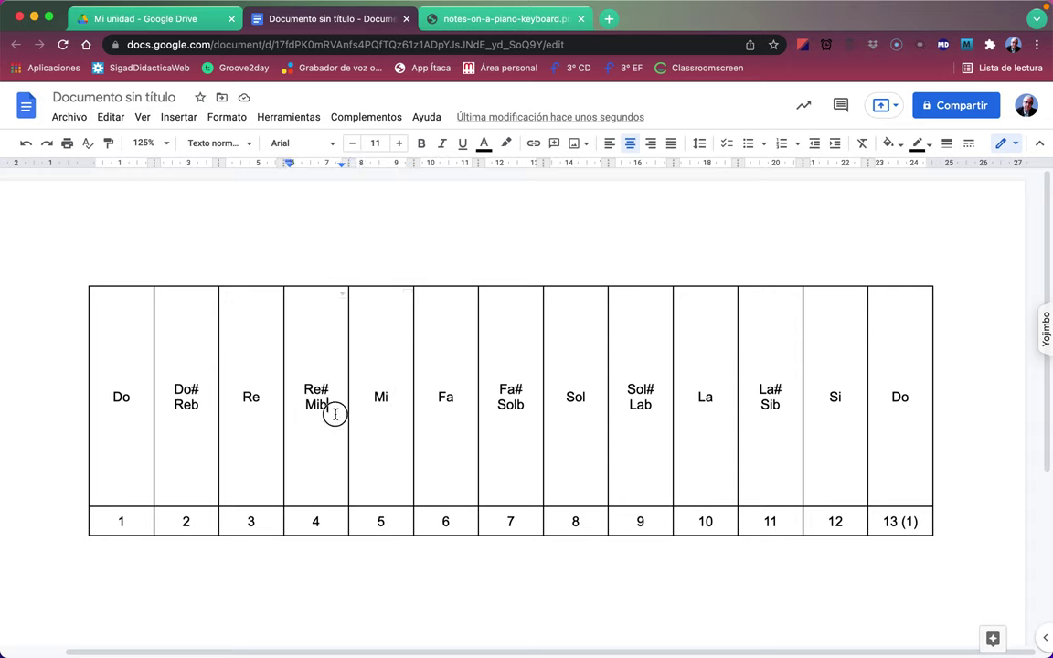
click(270, 397)
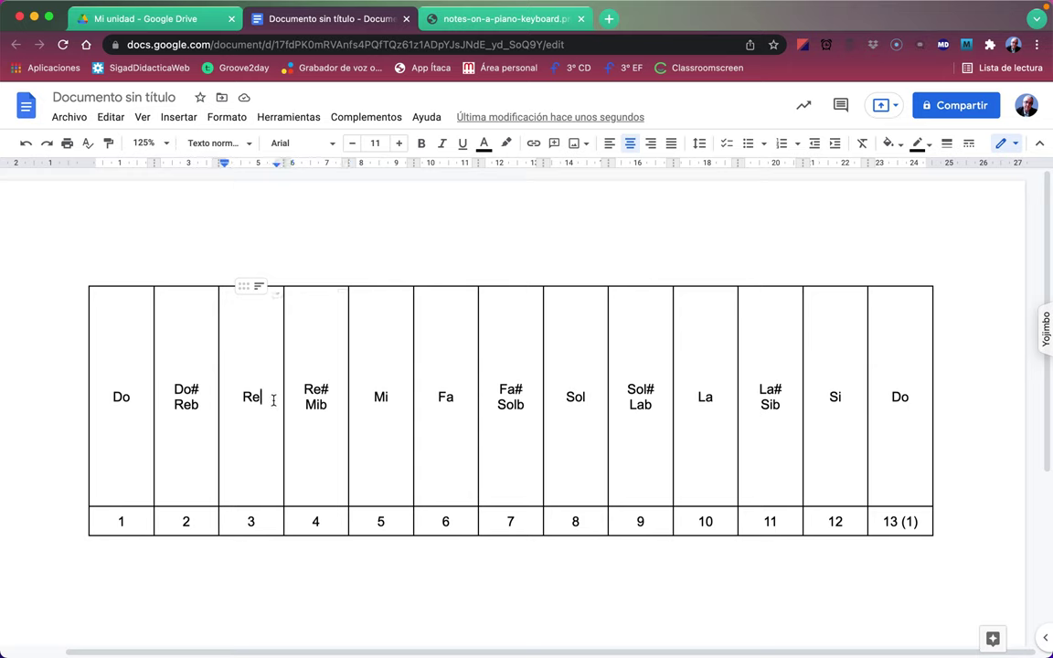
click(298, 406)
click(271, 401)
click(302, 390)
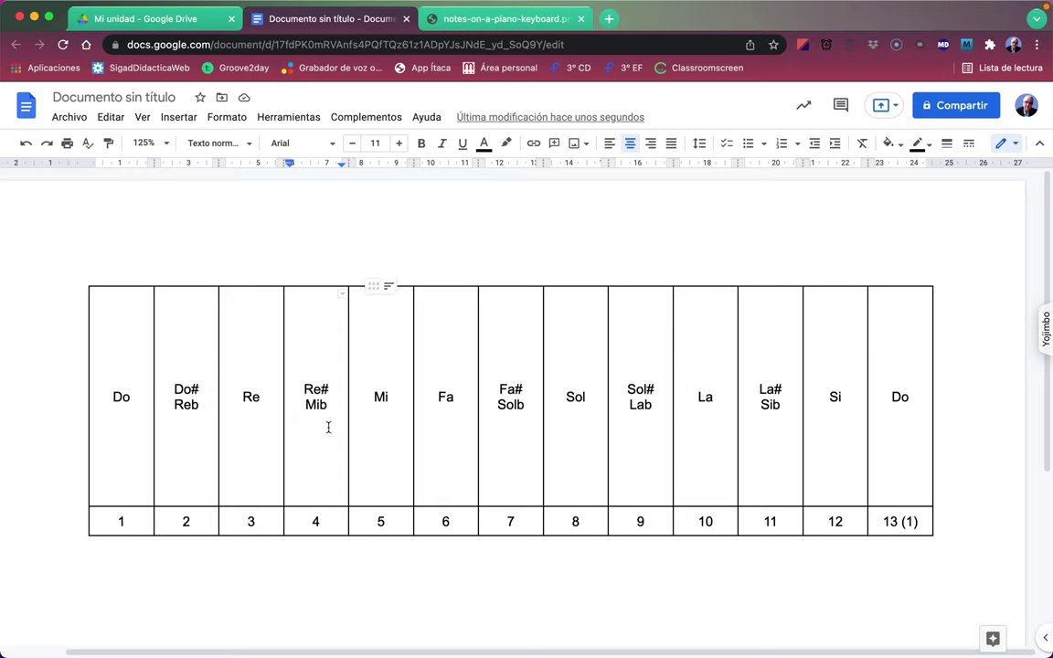
click(267, 402)
click(440, 393)
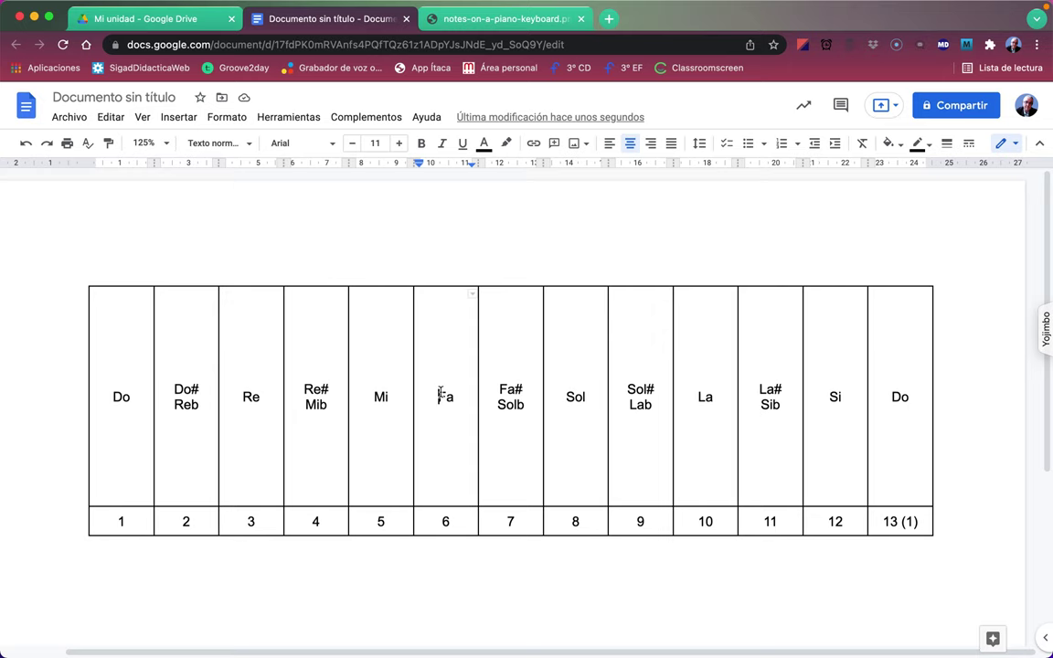
- Examine the distances between the Re, Mi and Fa cells in the note row
click(271, 400)
click(390, 398)
click(445, 397)
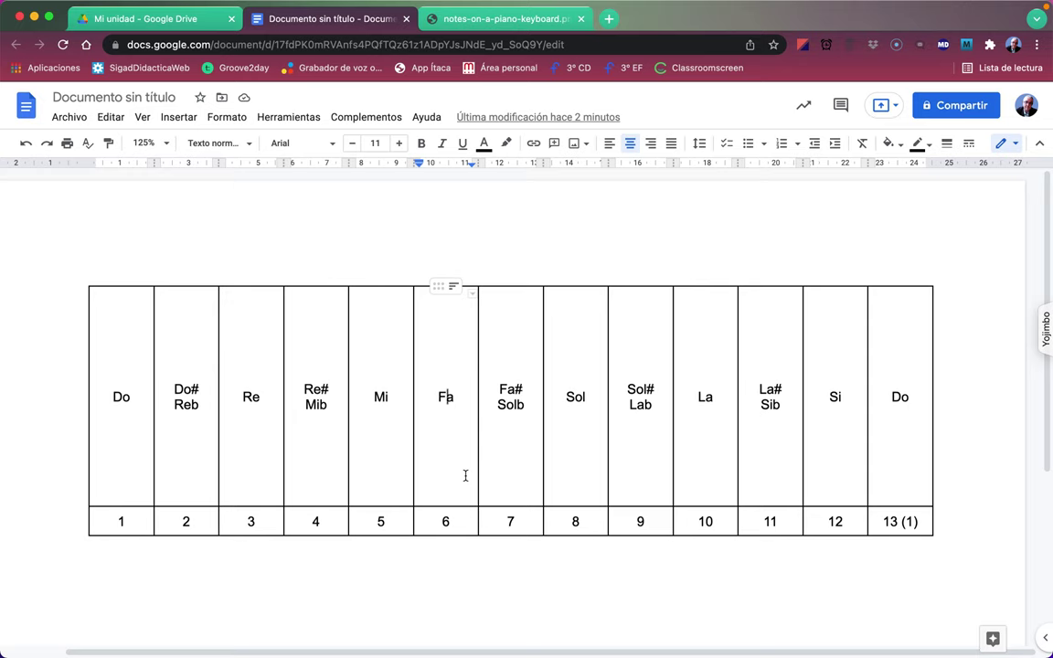
- Go through the note row cell by cell from Re to Fa, and continue to Sol
click(267, 398)
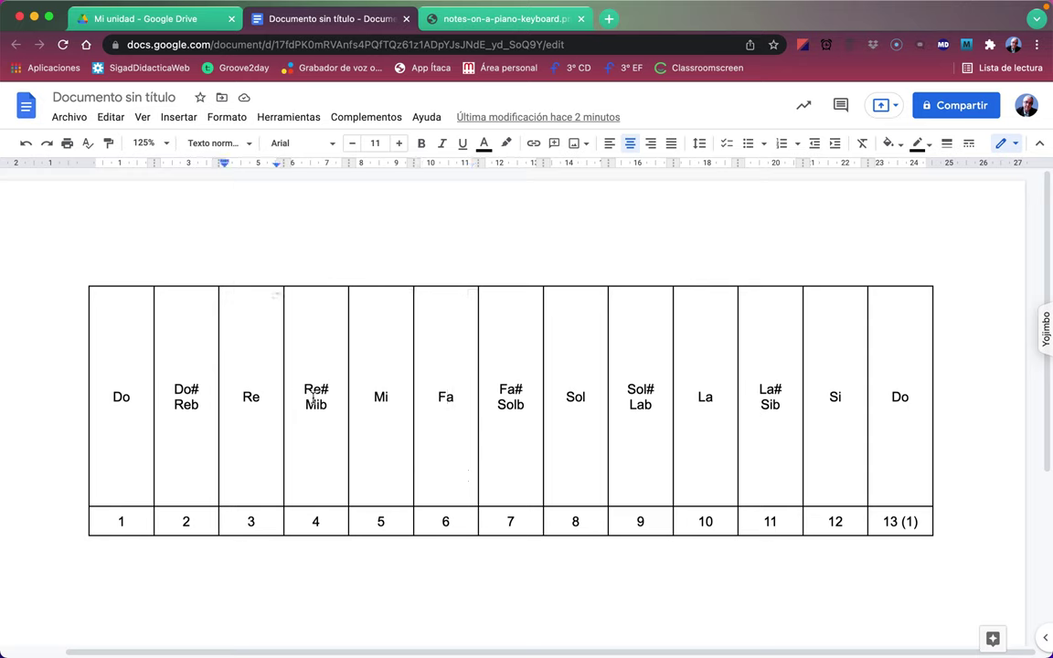
key(Tab)
key(Tab)
key(Tab)
click(585, 396)
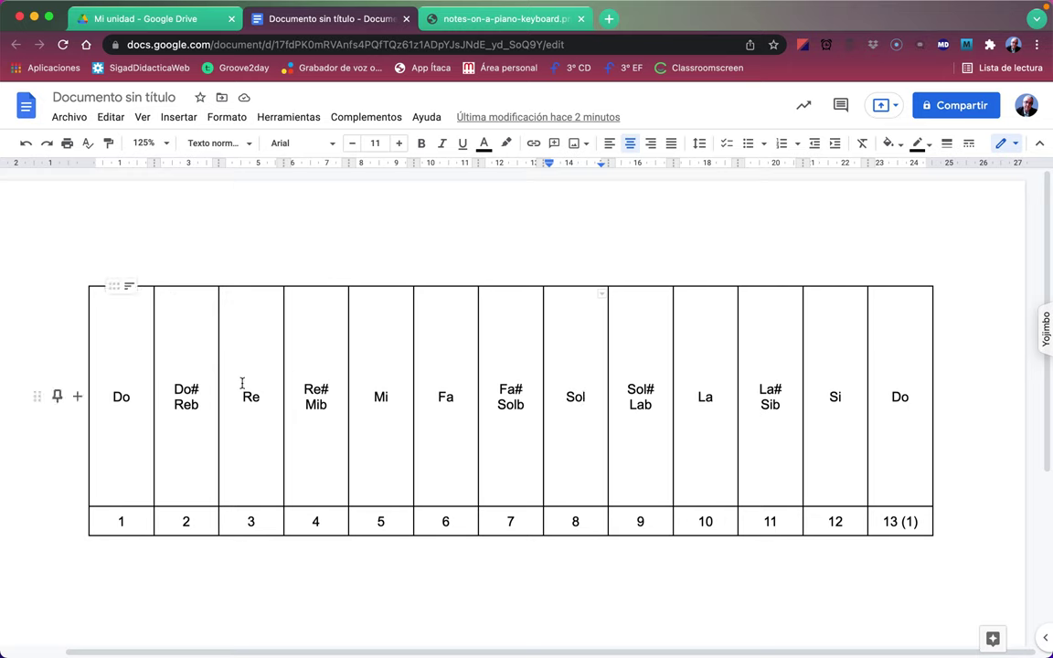
- Highlight the notes from the final Do back to Re#/Mib, and clear the selection
drag(900, 399, 322, 444)
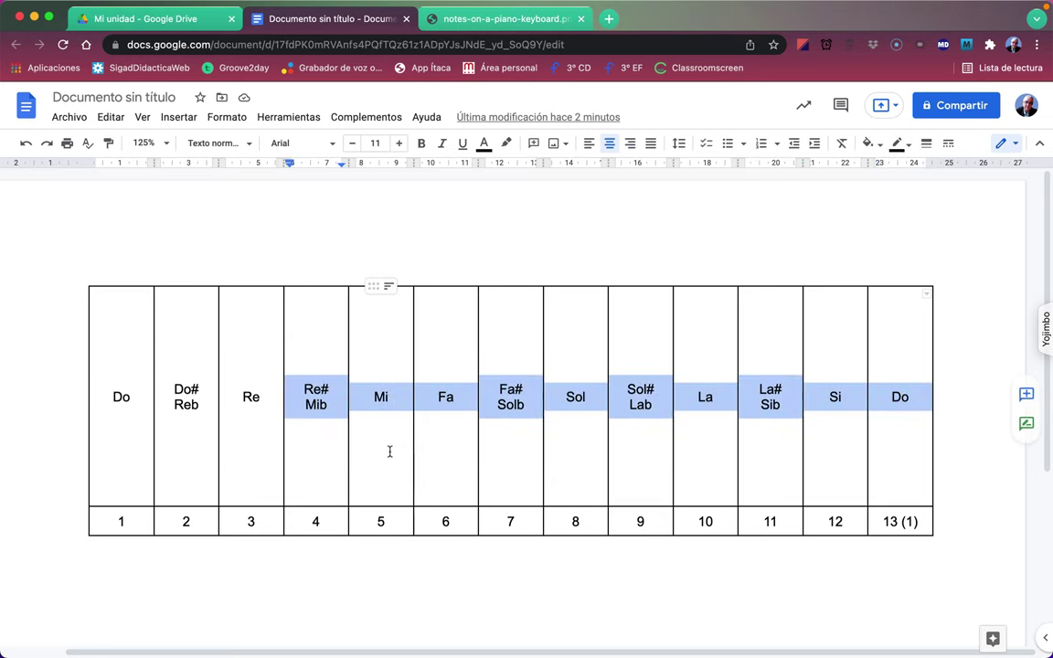
click(458, 639)
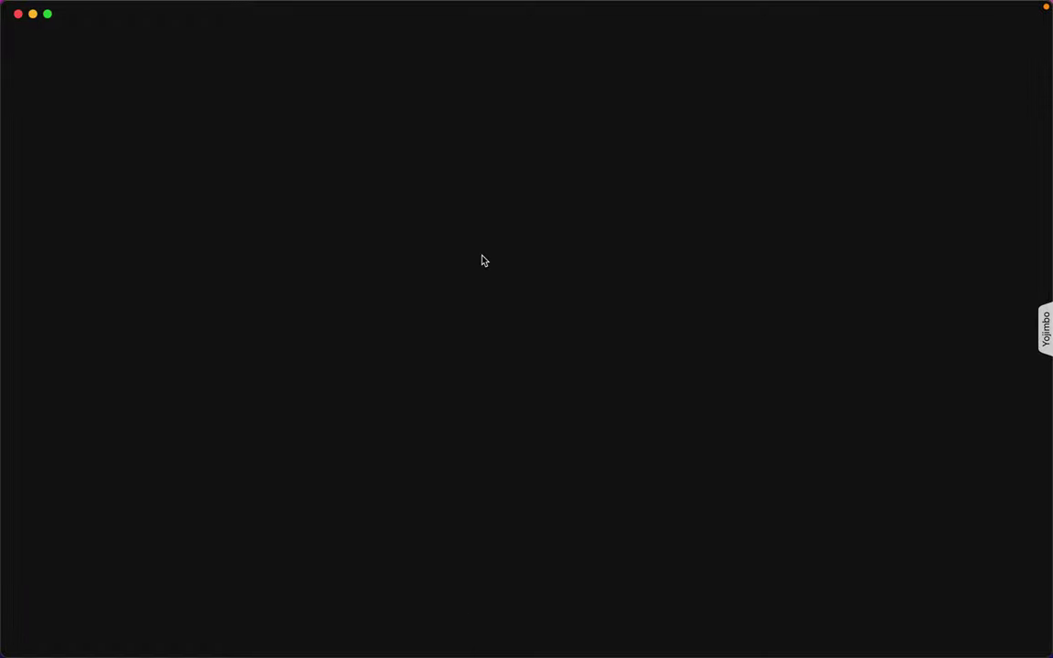
key(super+Tab)
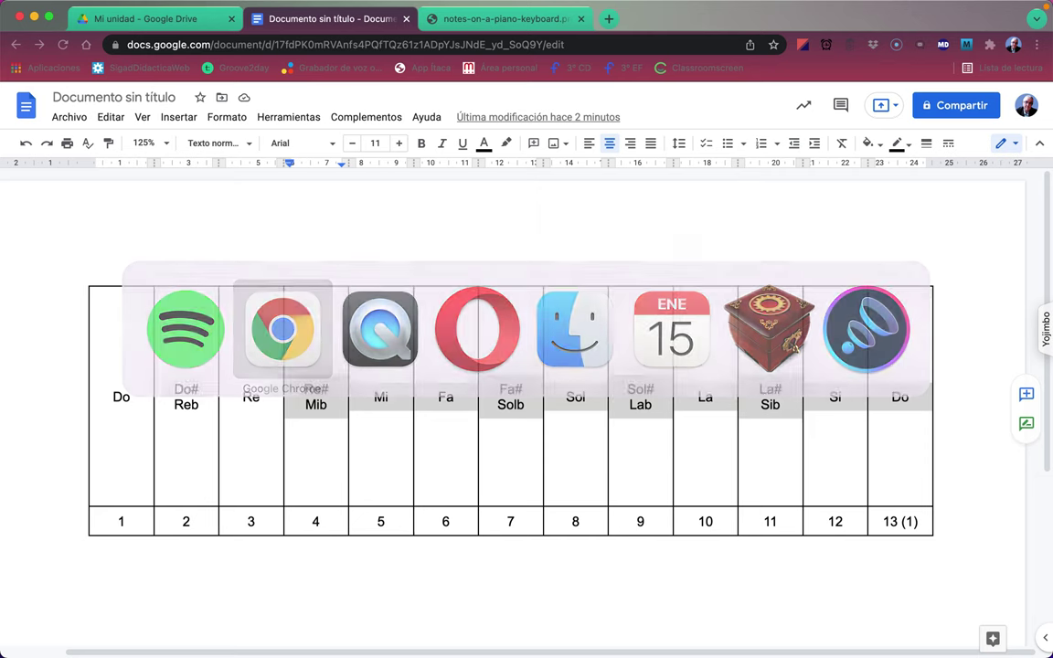
click(429, 599)
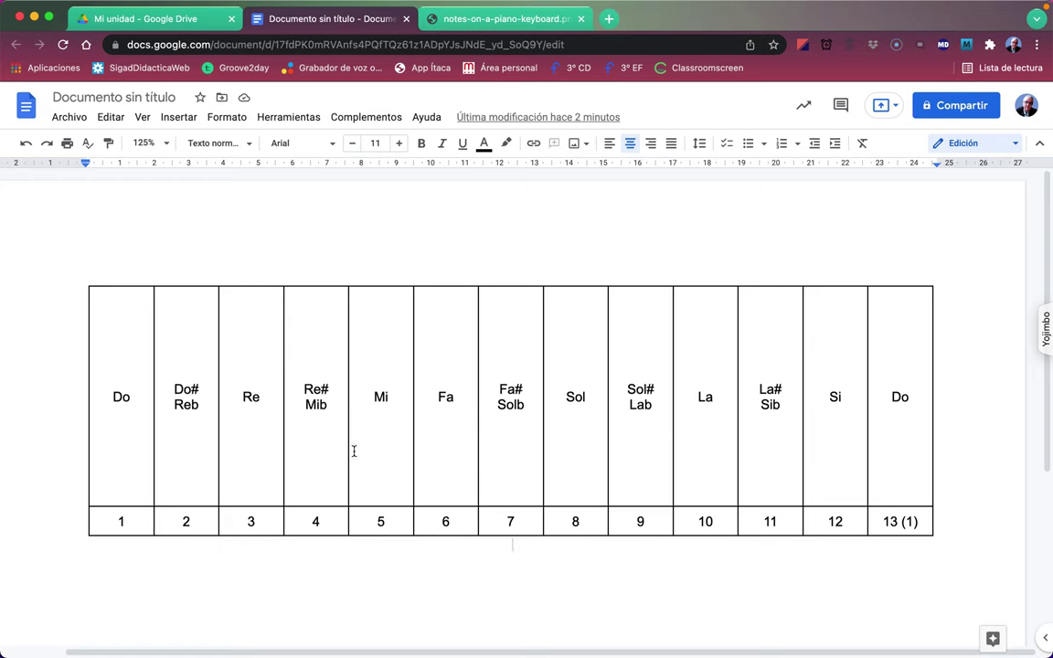
- View the piano keyboard image, and compare it with the Do, Re and Mi cells of the table
click(511, 20)
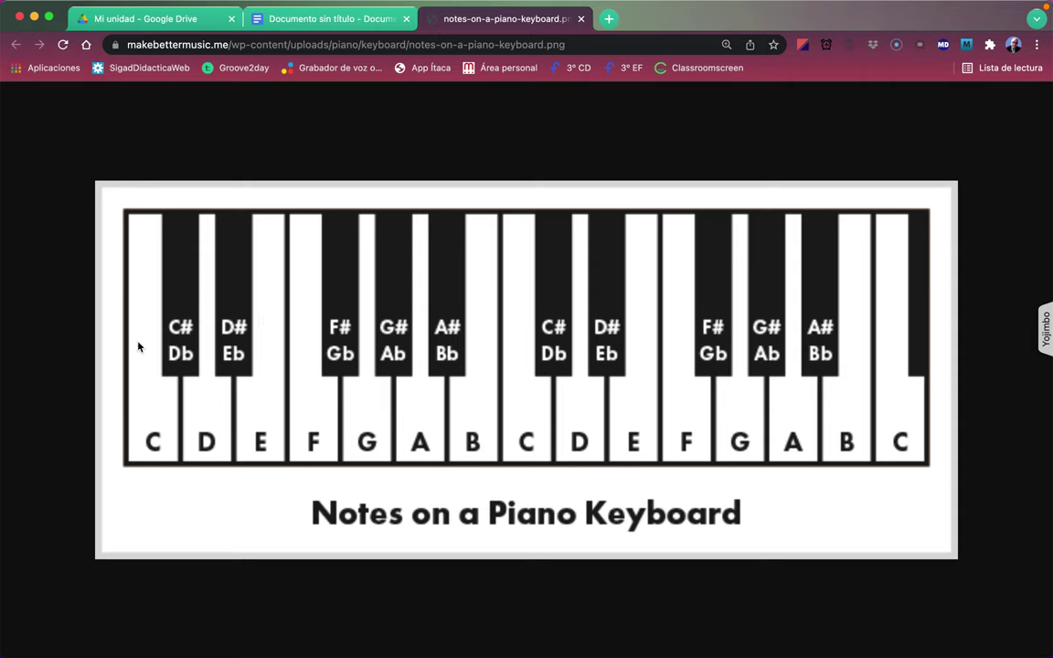
click(331, 19)
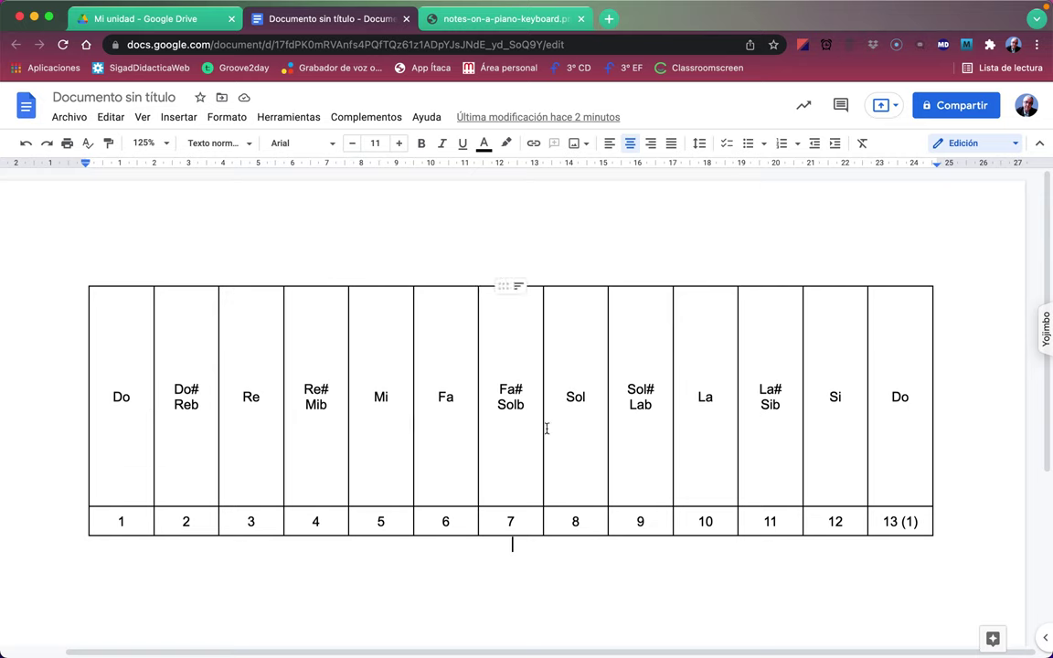
click(138, 407)
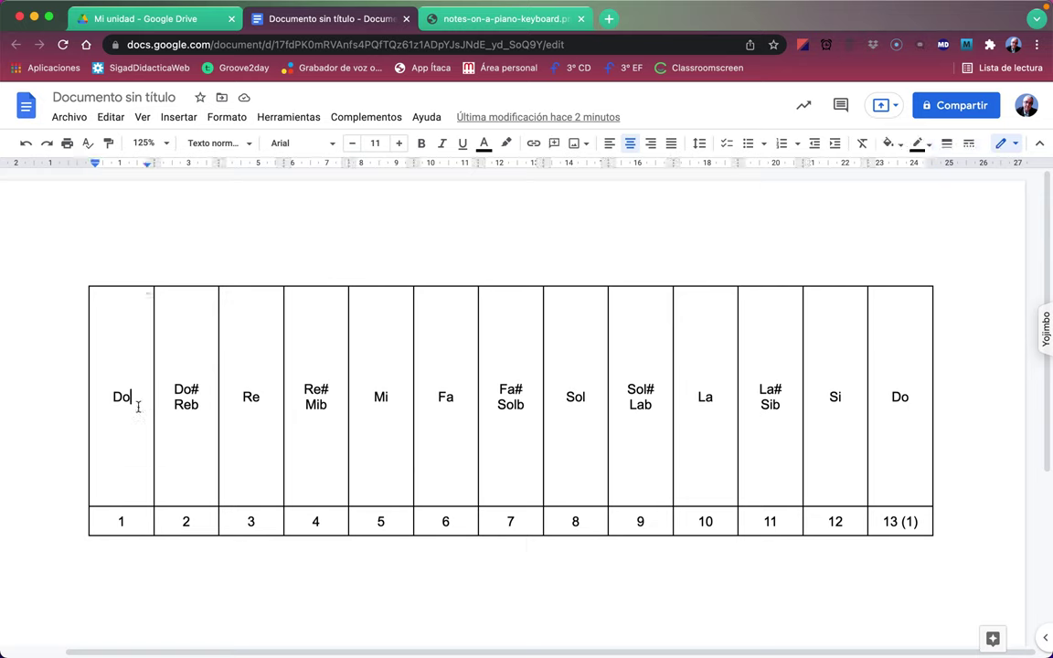
click(134, 411)
click(258, 420)
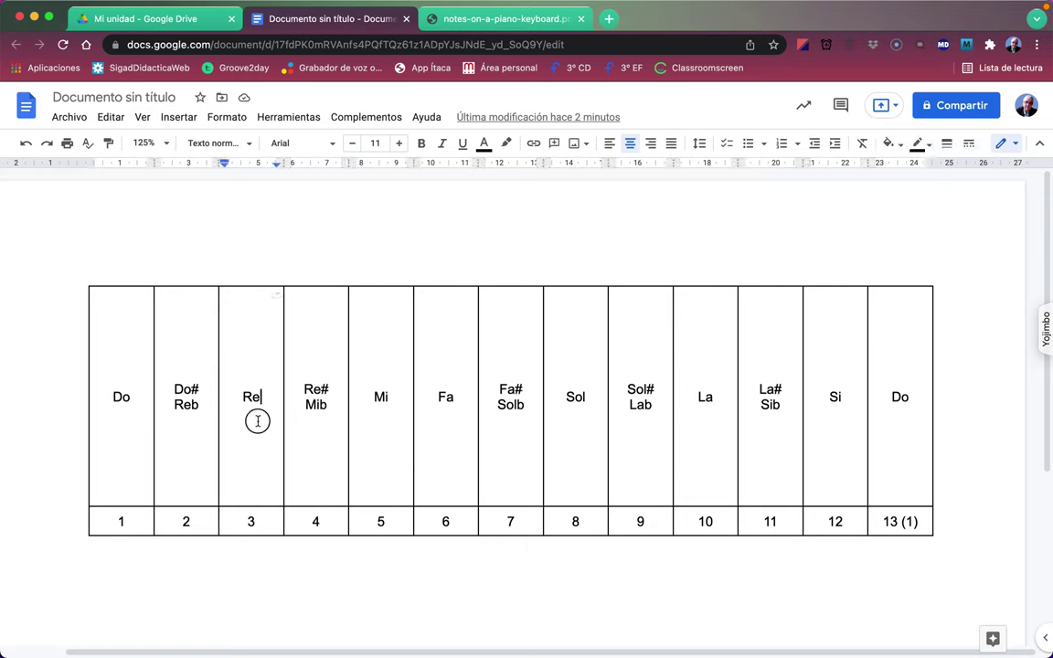
click(381, 421)
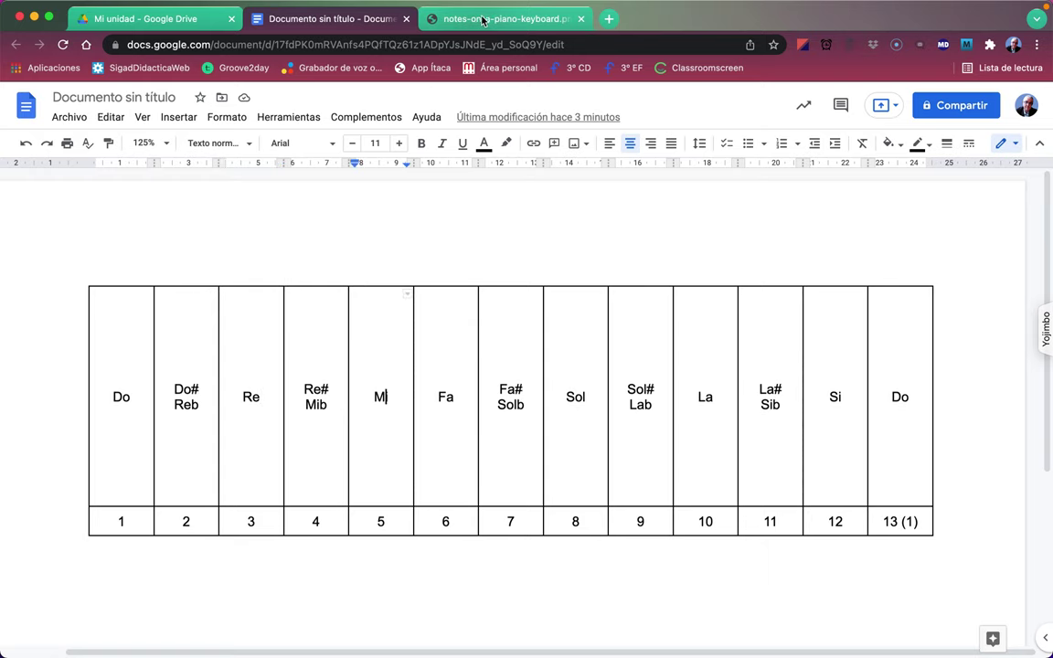
- Check the piano keyboard image once more, and return to the note table in the document
click(439, 18)
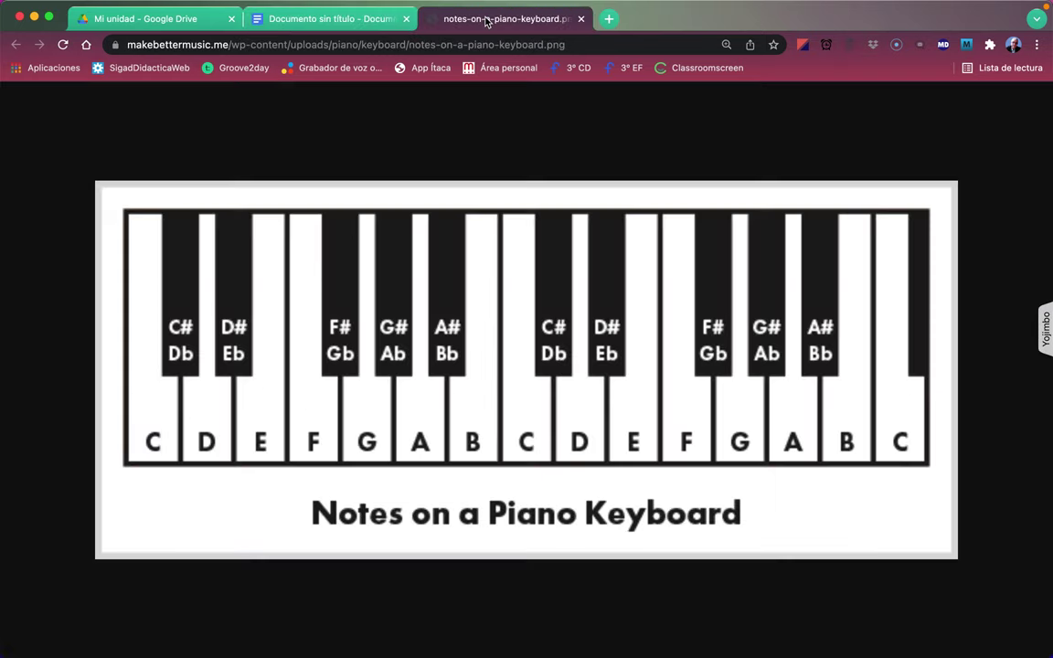
click(337, 20)
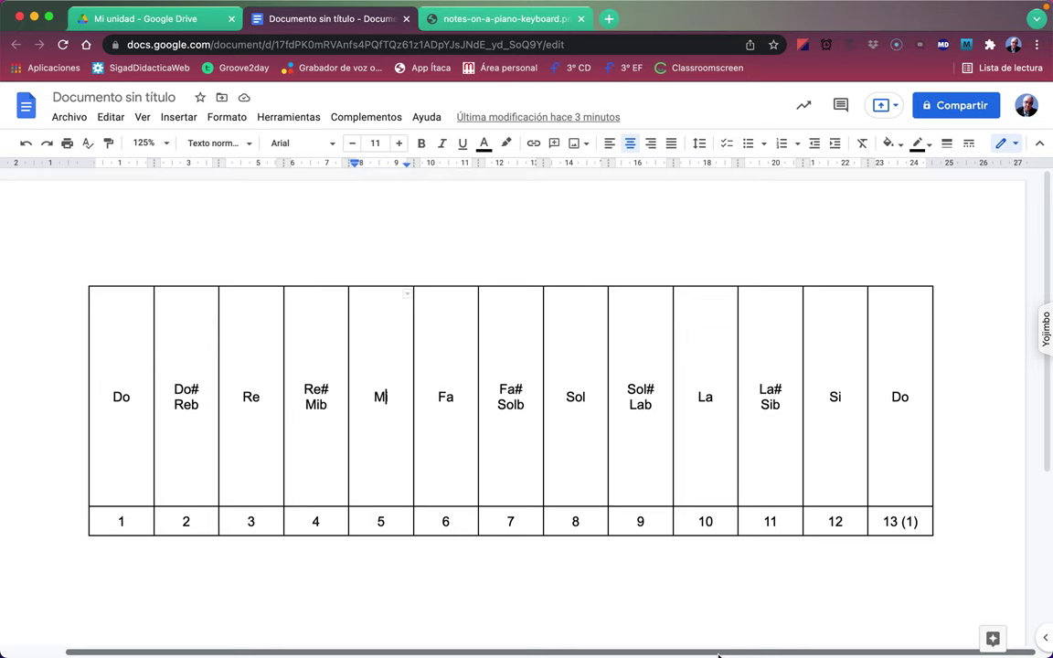
mouse_move(826, 9)
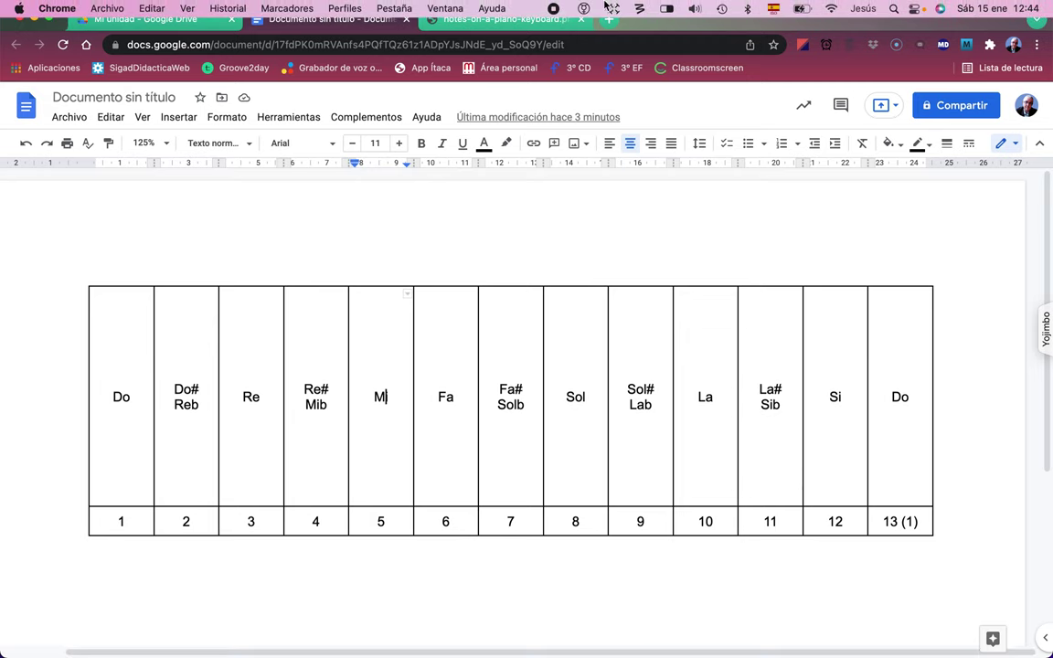